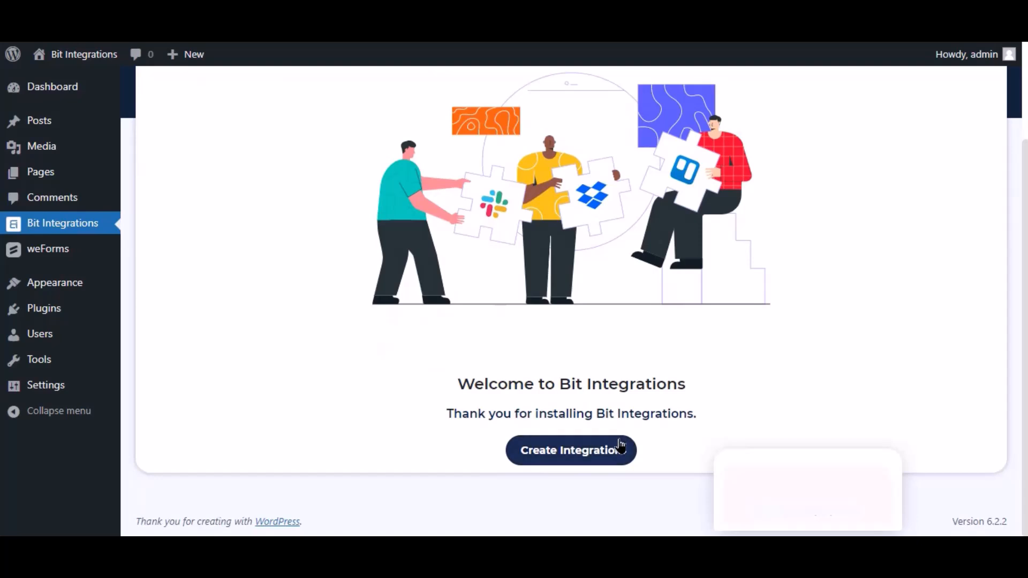
# Step: Create a new integration, filter the trigger list for 'weforms', and choose the WeForms card
pyautogui.click(630, 449)
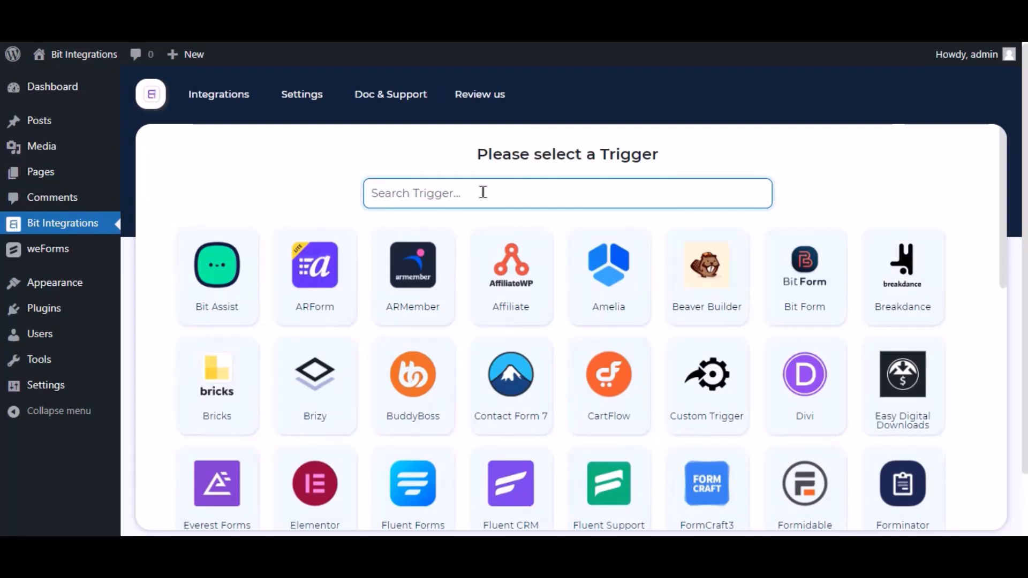
pyautogui.write('wef')
pyautogui.press('BackSpace')
pyautogui.write('forms')
pyautogui.click(568, 273)
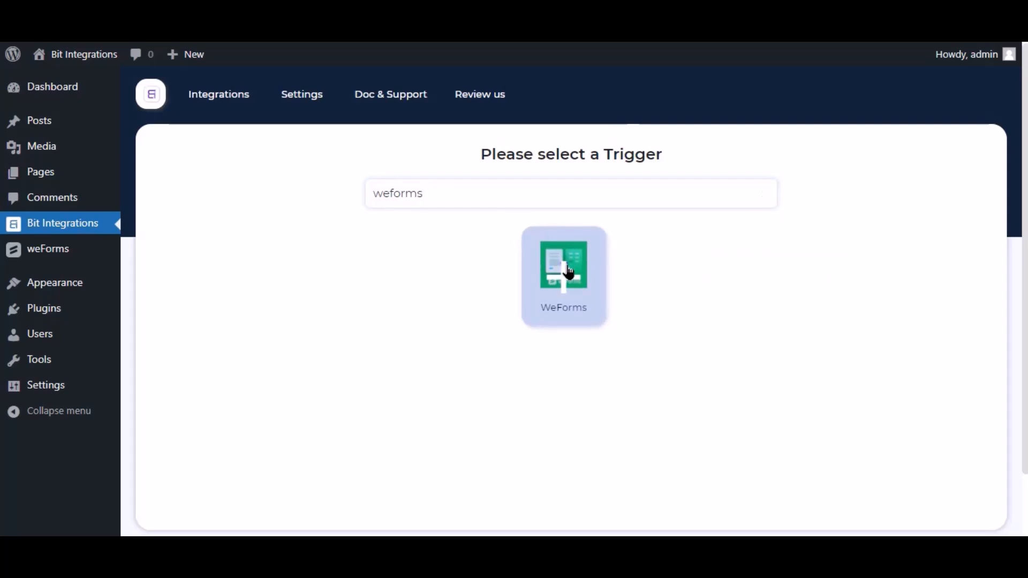
# Step: Select Contact Form as the weForms trigger form and continue to the action
pyautogui.click(552, 378)
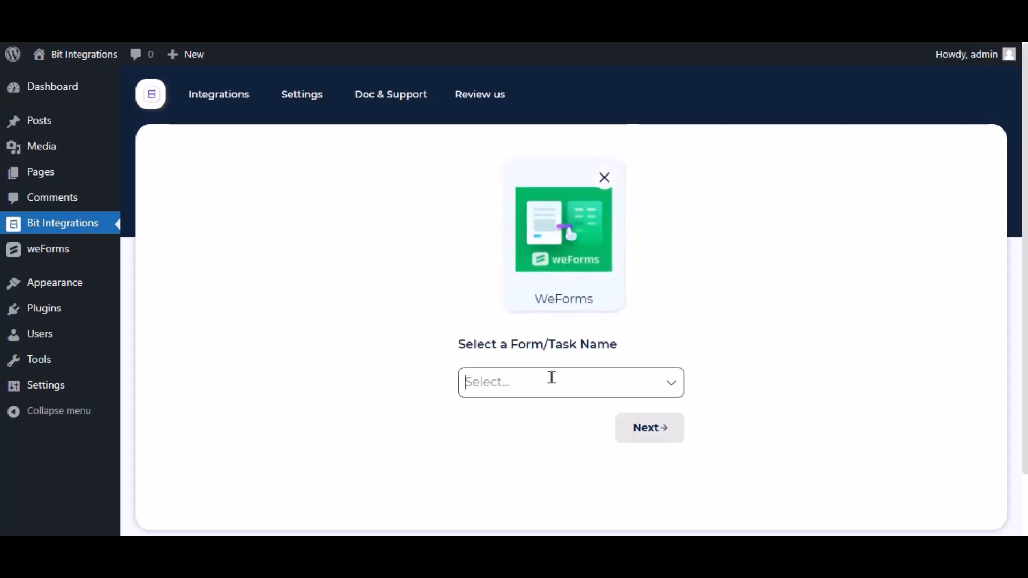
pyautogui.click(551, 377)
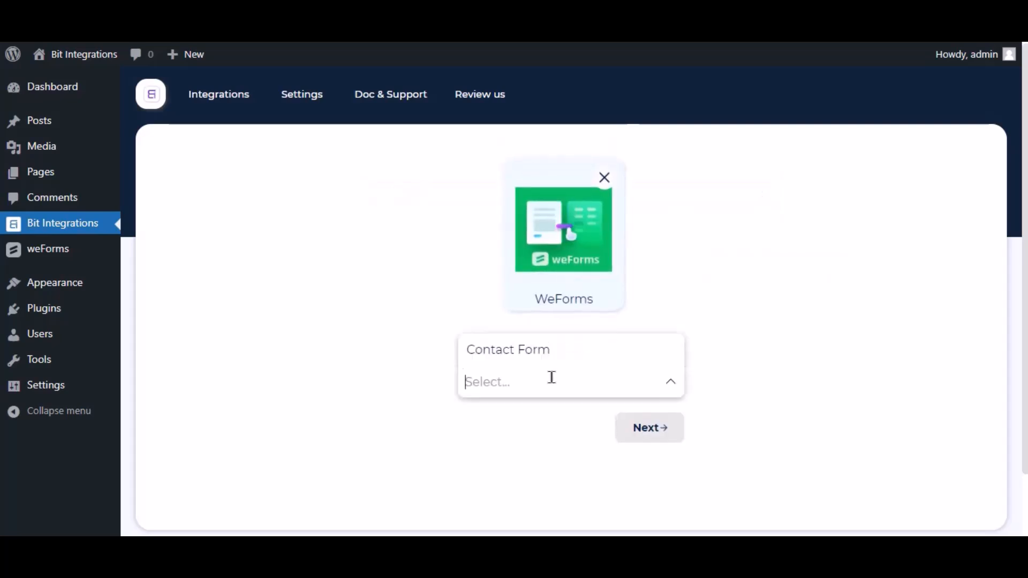
pyautogui.click(556, 351)
pyautogui.click(651, 435)
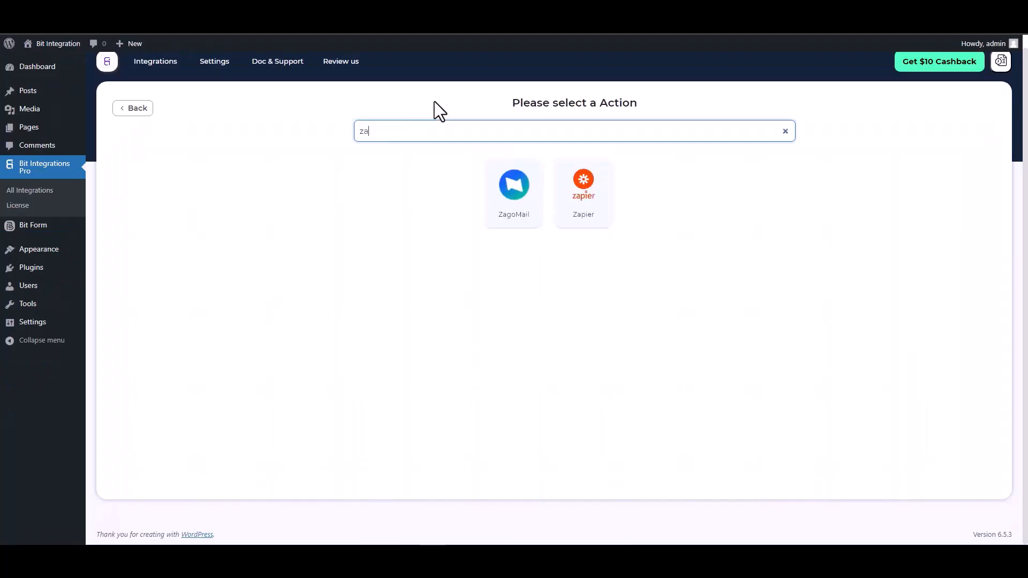
# Step: Choose Zapier as the action and place the cursor in its Link field
pyautogui.write('p')
pyautogui.click(546, 182)
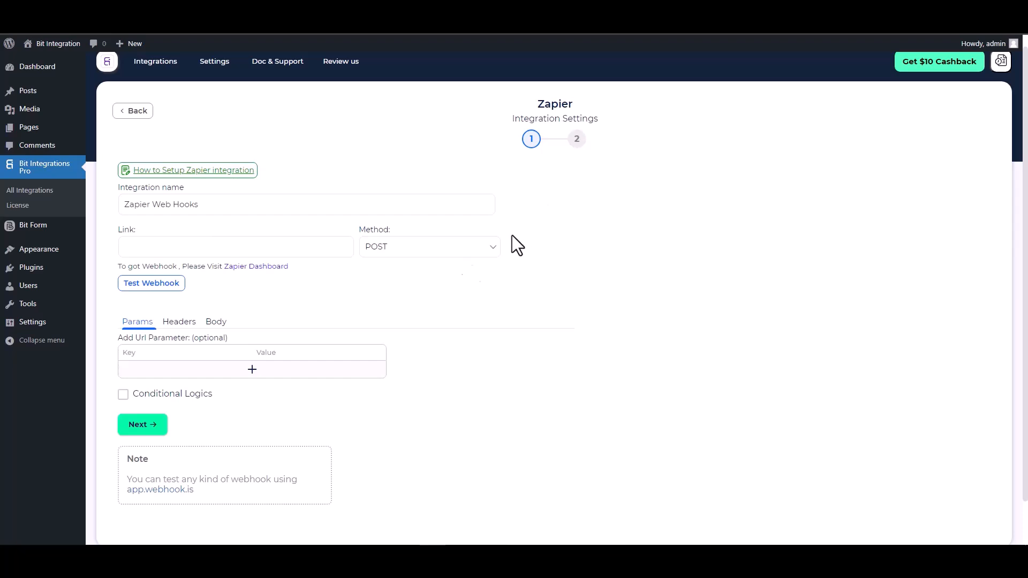
pyautogui.click(184, 246)
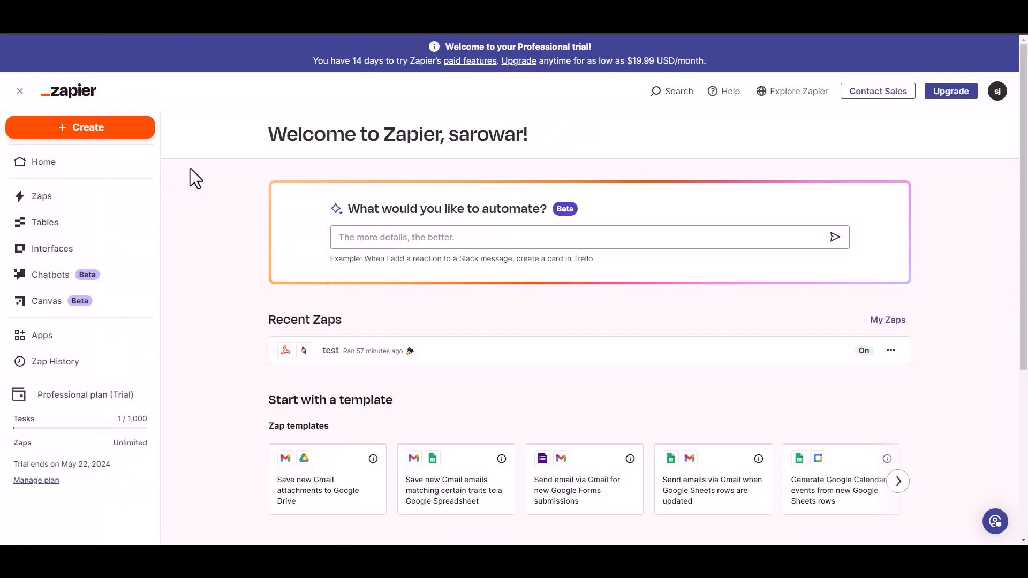
# Step: Create a new Zap with Webhooks by Zapier as its trigger app
pyautogui.click(97, 131)
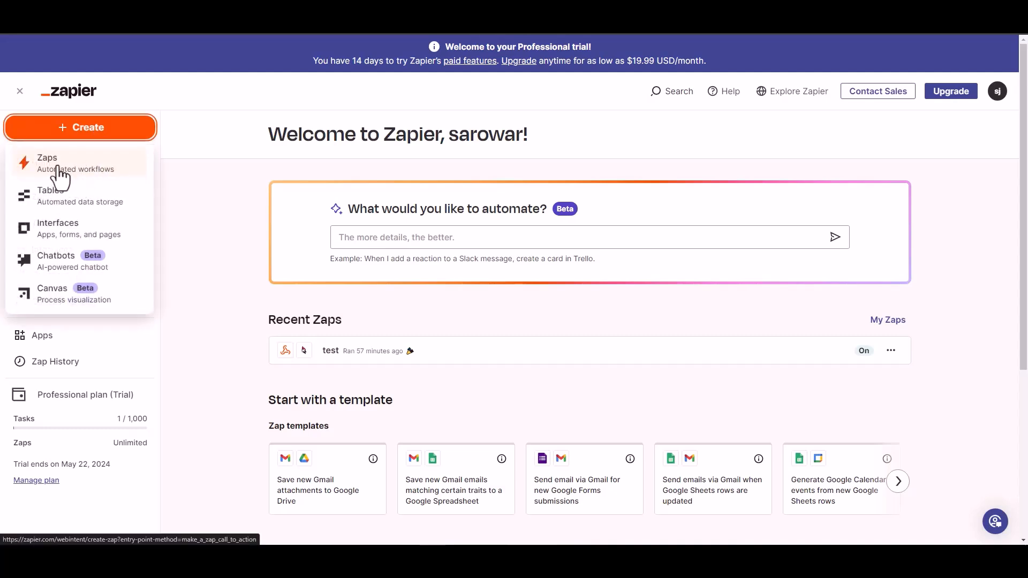
pyautogui.click(59, 171)
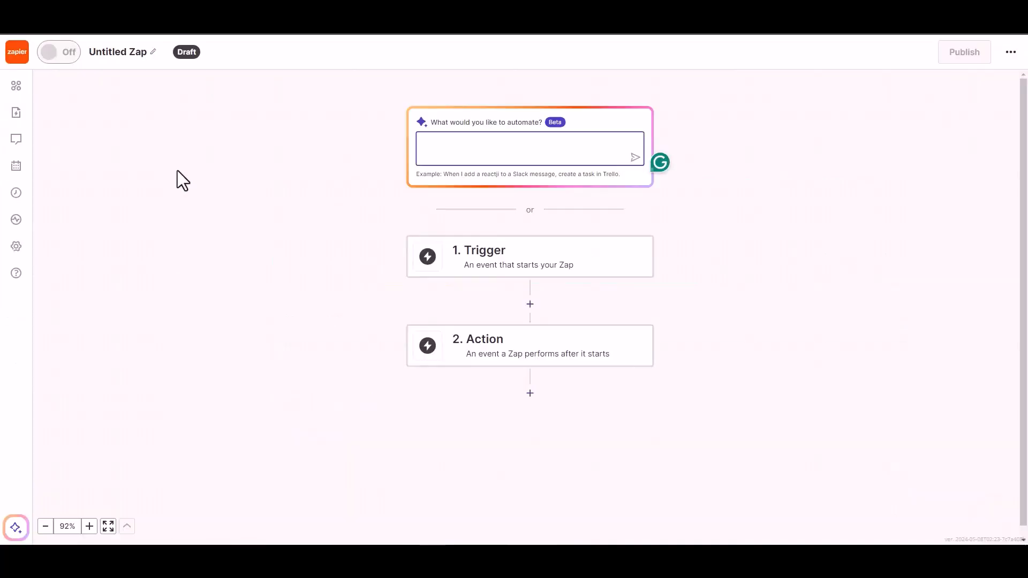
pyautogui.click(499, 268)
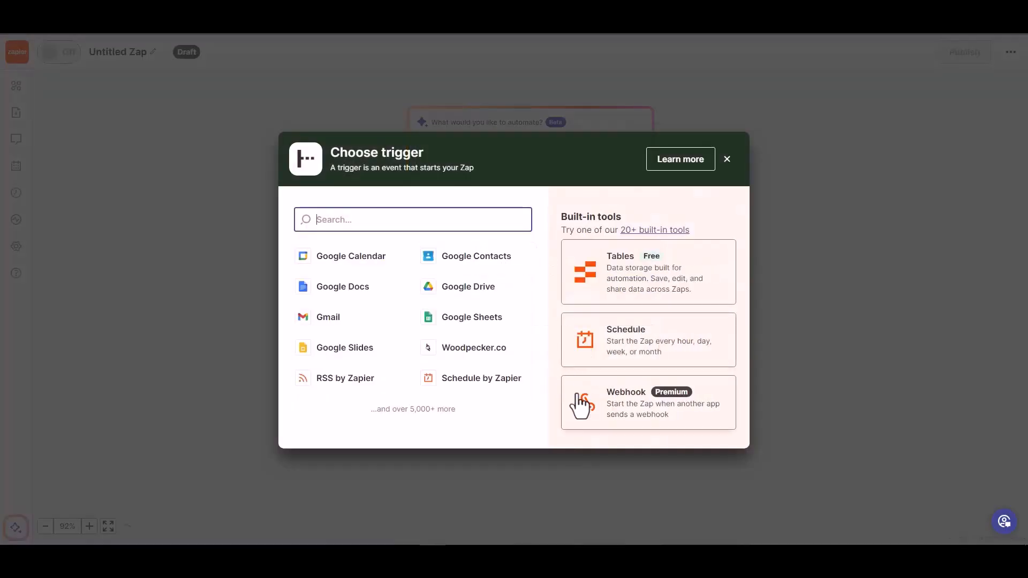
pyautogui.click(627, 411)
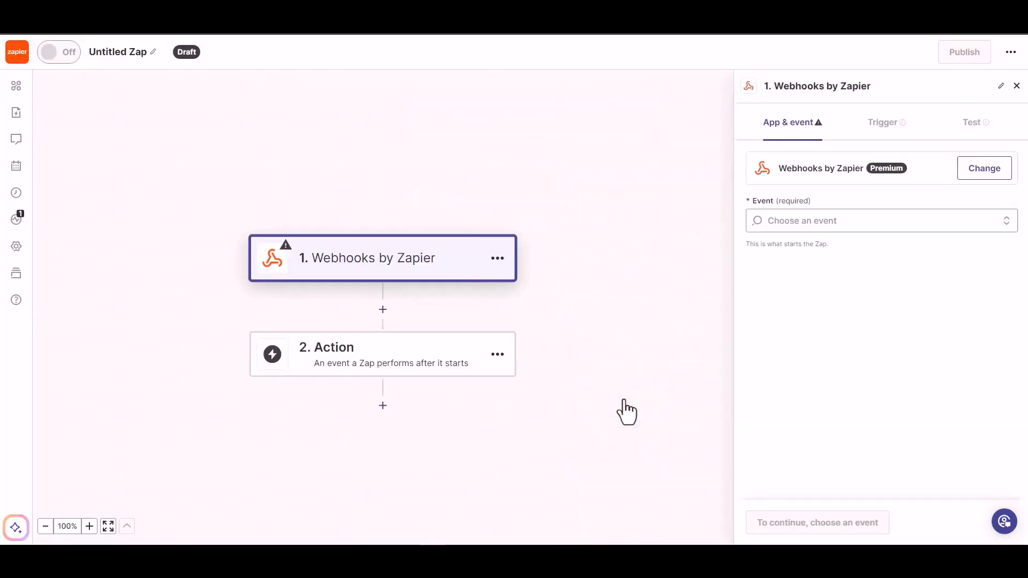
# Step: Set the trigger event to Catch Hook and copy the Zap's webhook URL
pyautogui.click(828, 224)
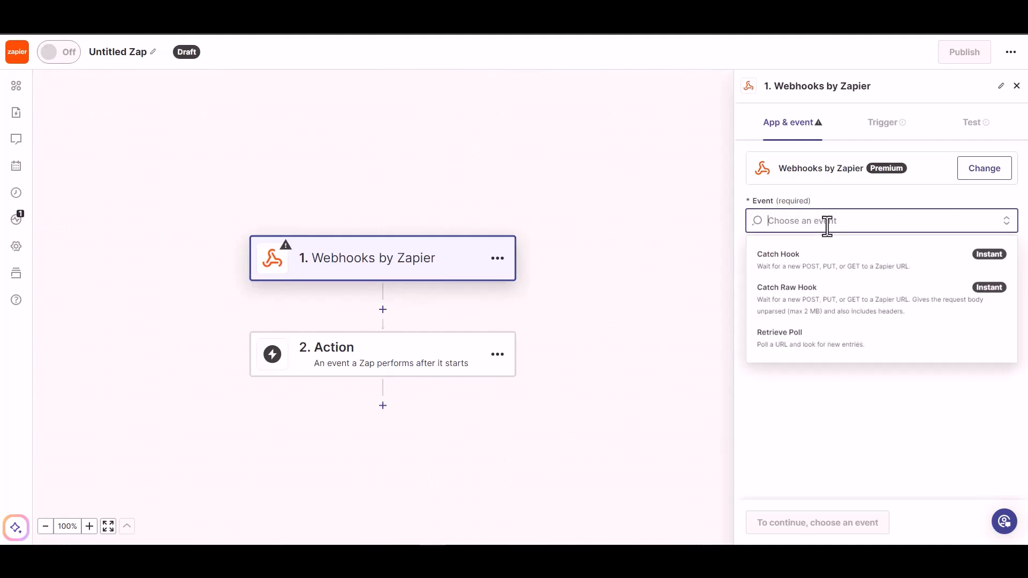
pyautogui.click(823, 274)
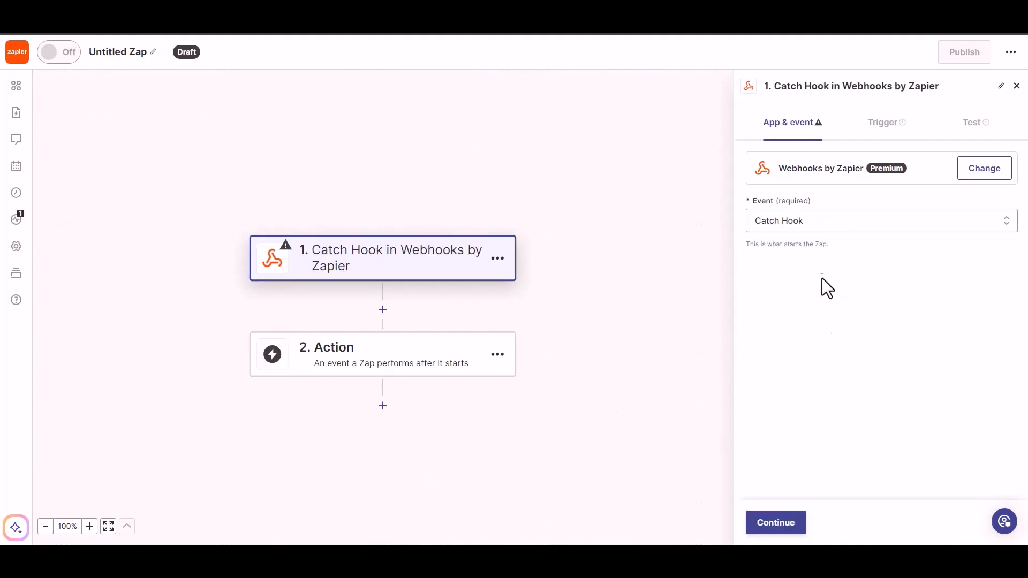
pyautogui.click(778, 525)
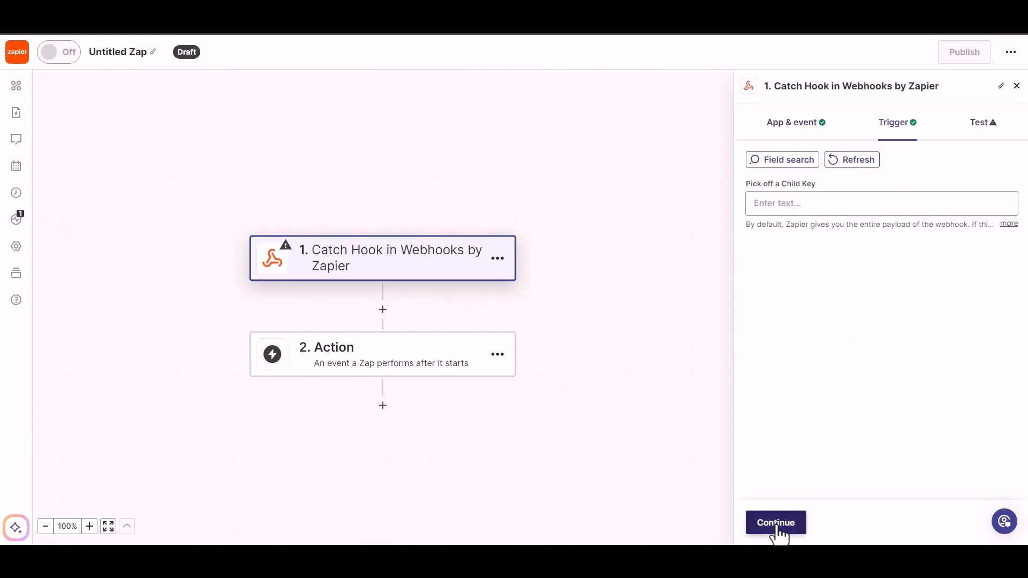
pyautogui.click(776, 523)
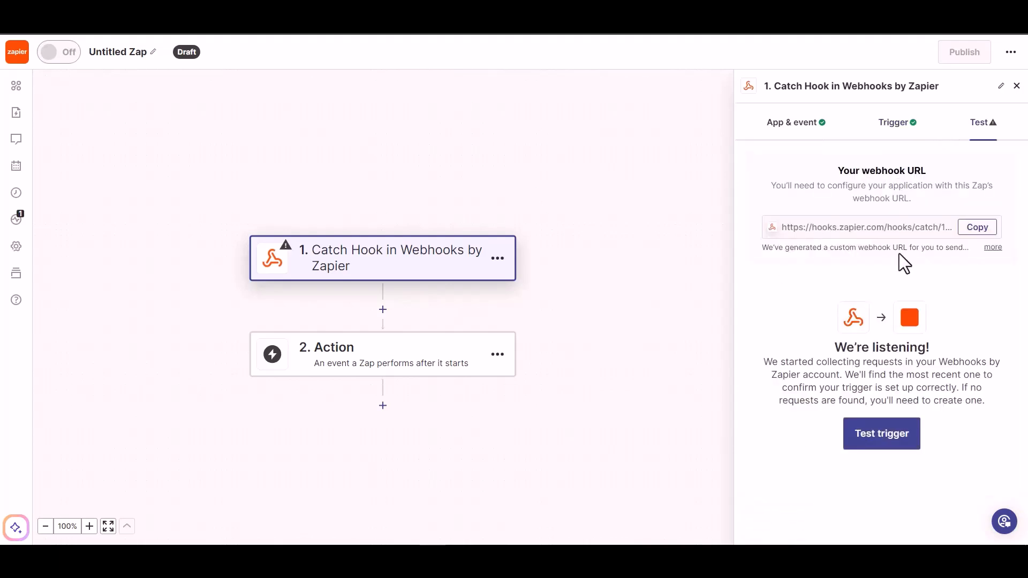
pyautogui.click(976, 229)
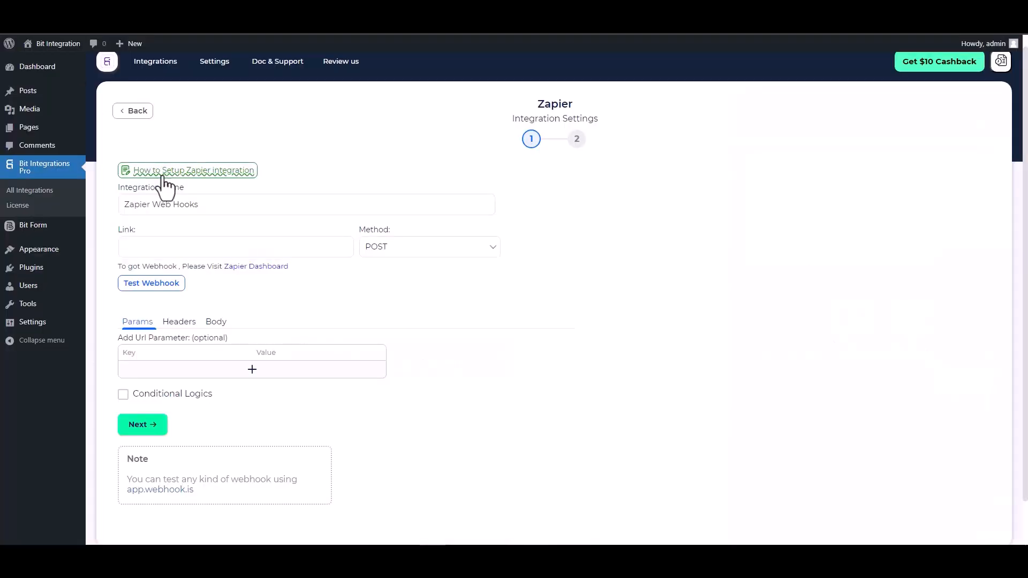
pyautogui.click(190, 247)
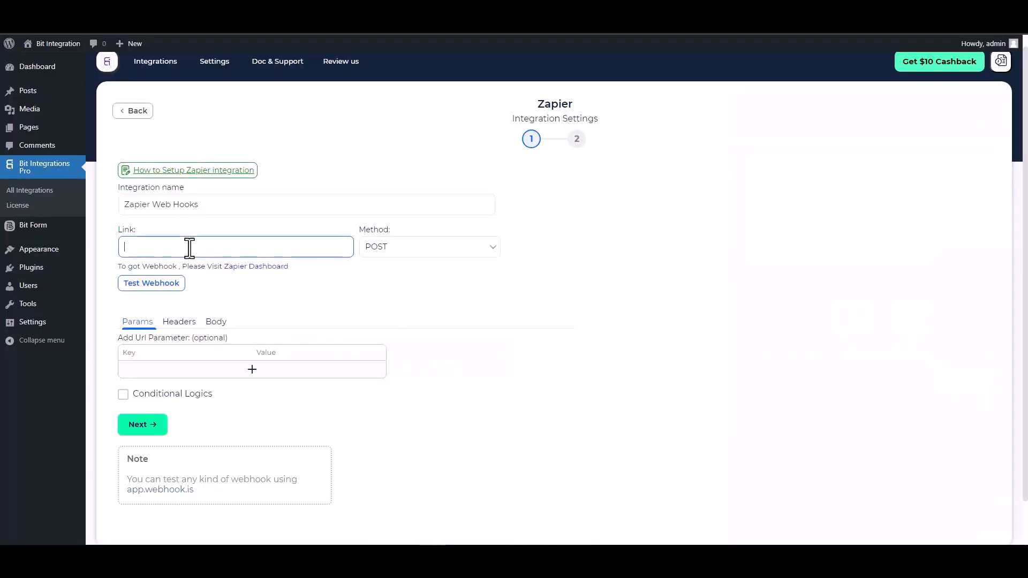
# Step: Paste the webhook URL into Link and send all form data as application/json
pyautogui.hotkey('ctrl', 'v')
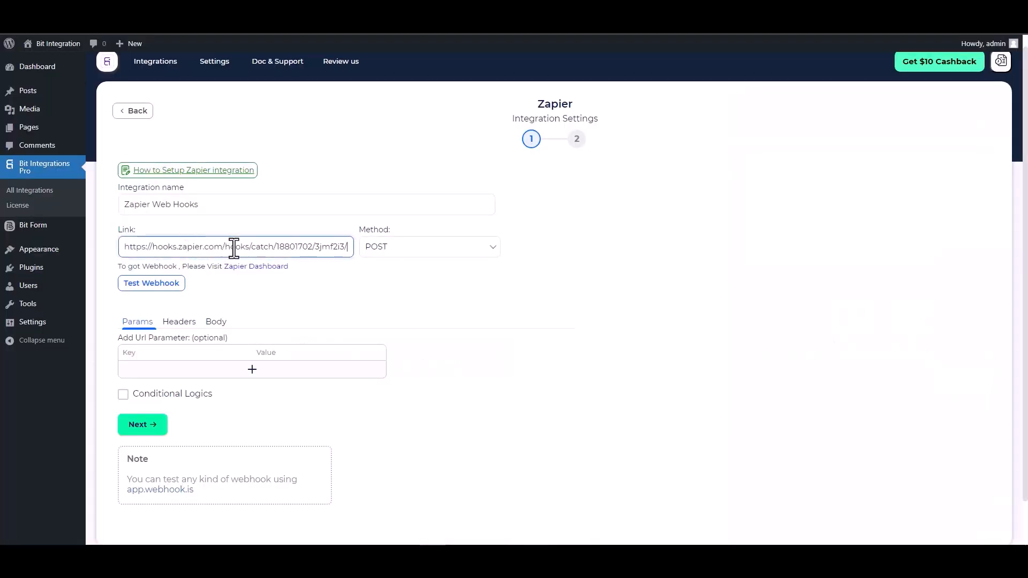
pyautogui.click(216, 323)
pyautogui.click(172, 349)
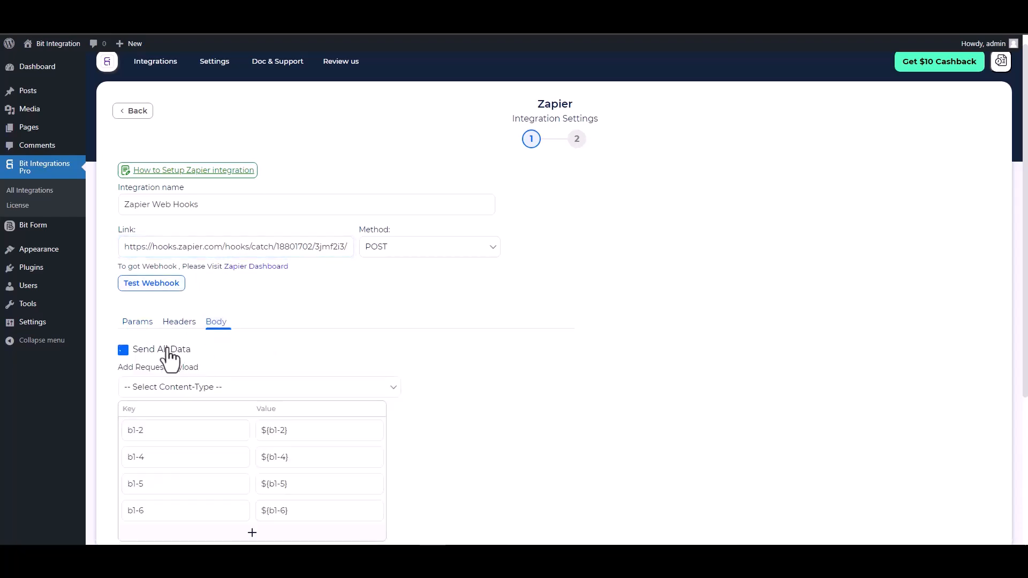
pyautogui.scroll(-2, 225, 340)
pyautogui.click(251, 287)
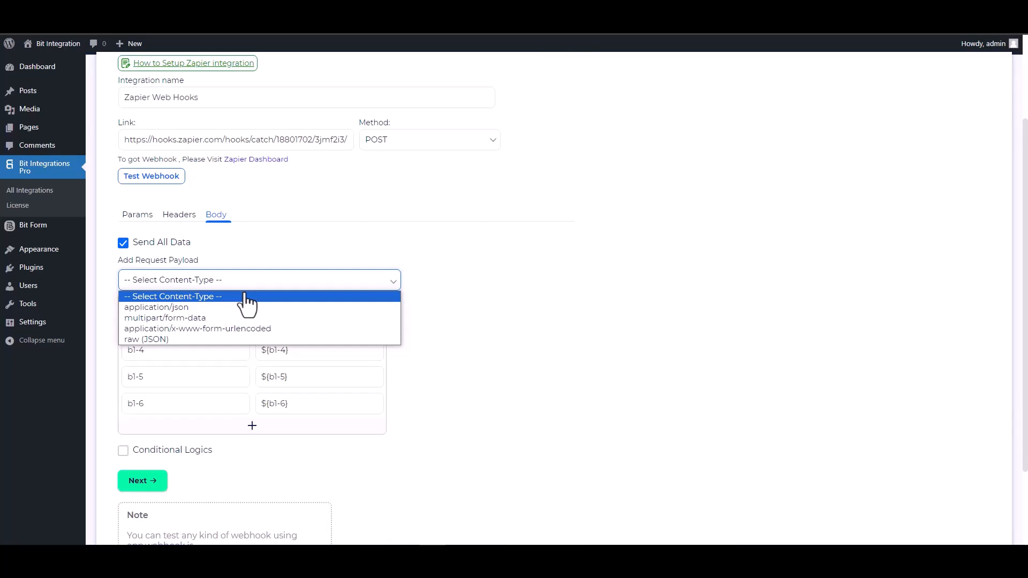
pyautogui.click(194, 309)
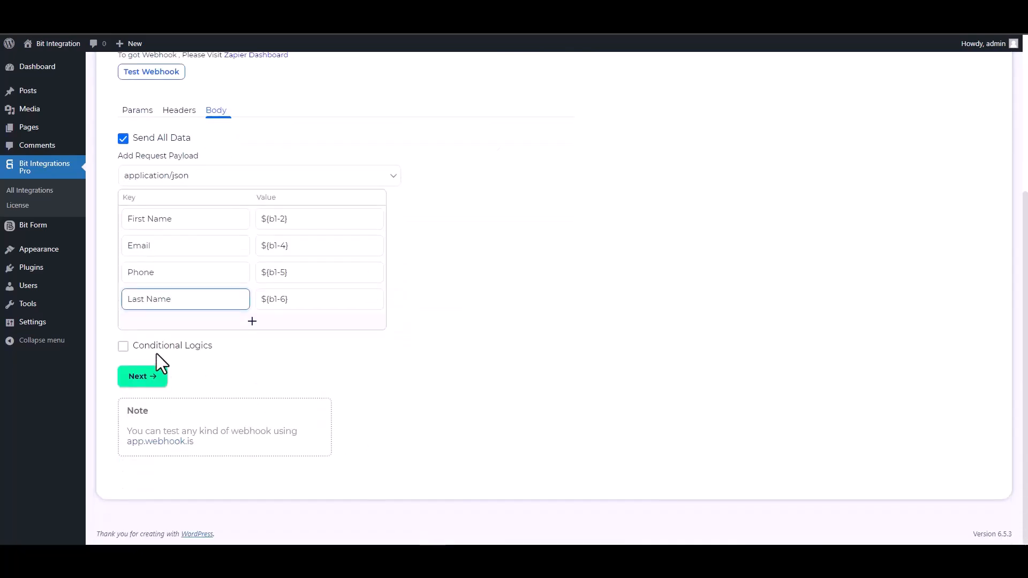
# Step: Leave conditional logic off, run Test Webhook successfully, and proceed to the final step
pyautogui.click(158, 349)
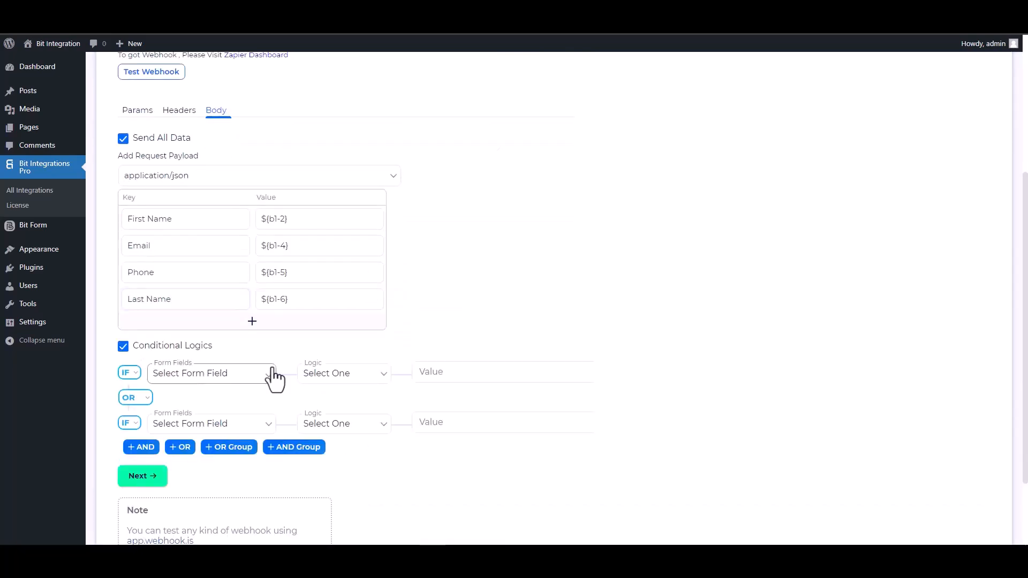
pyautogui.scroll(-2, 343, 385)
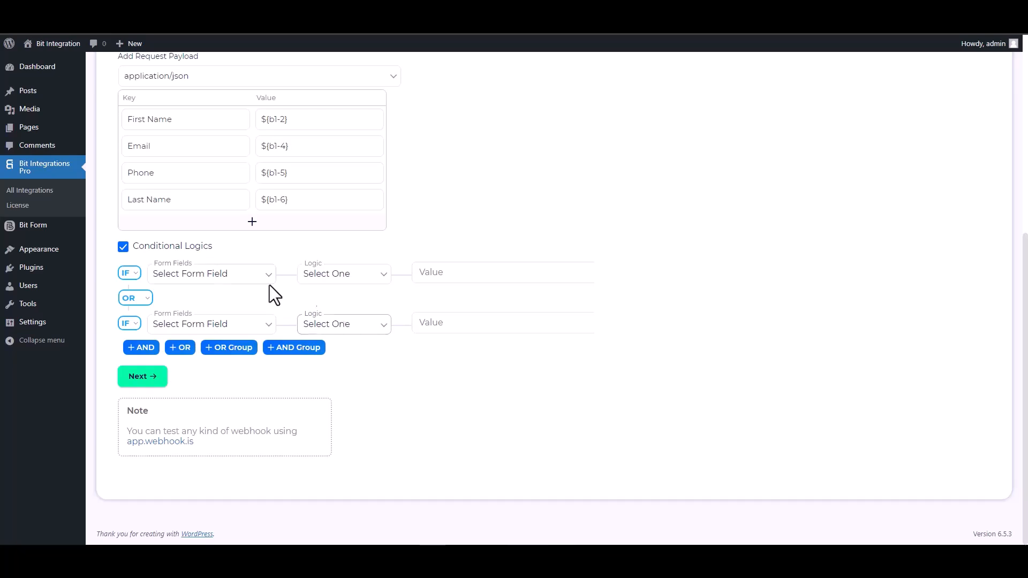
pyautogui.click(124, 247)
pyautogui.scroll(5, 468, 324)
pyautogui.click(153, 297)
pyautogui.scroll(-1, 425, 333)
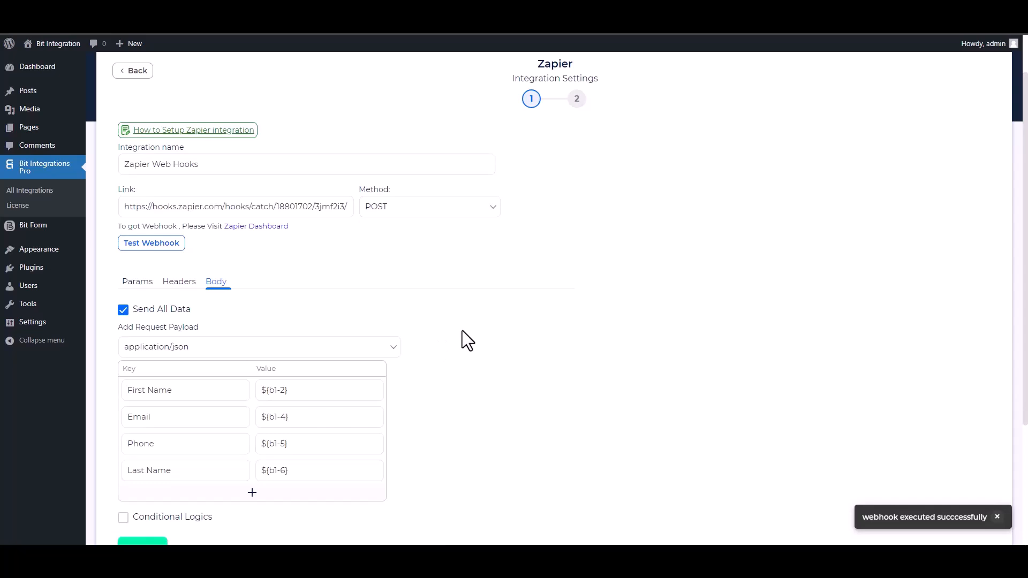
pyautogui.scroll(-1, 463, 332)
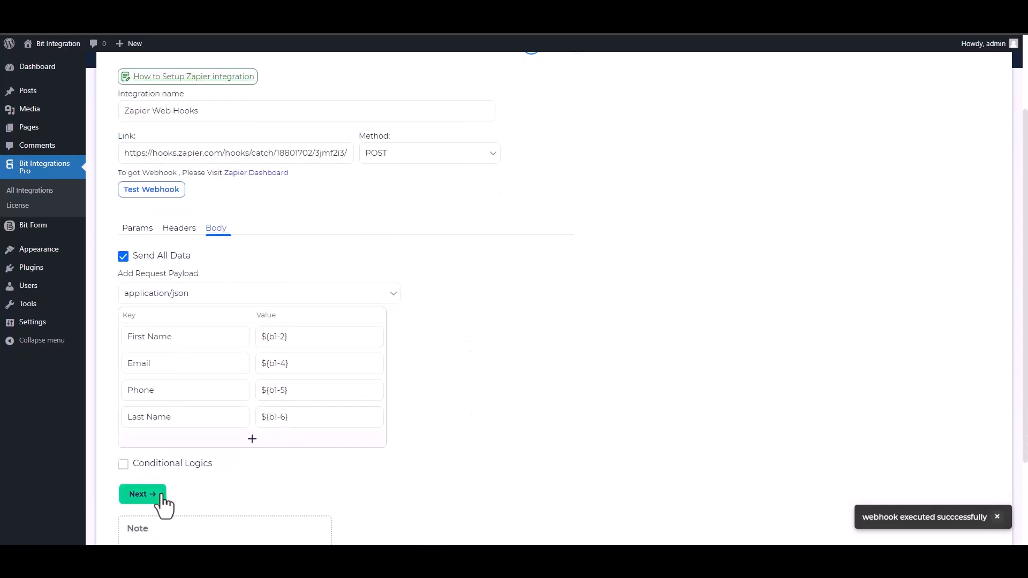
pyautogui.click(158, 504)
# Step: Save the integration and test Zapier's Catch Hook trigger to find request A
pyautogui.click(552, 212)
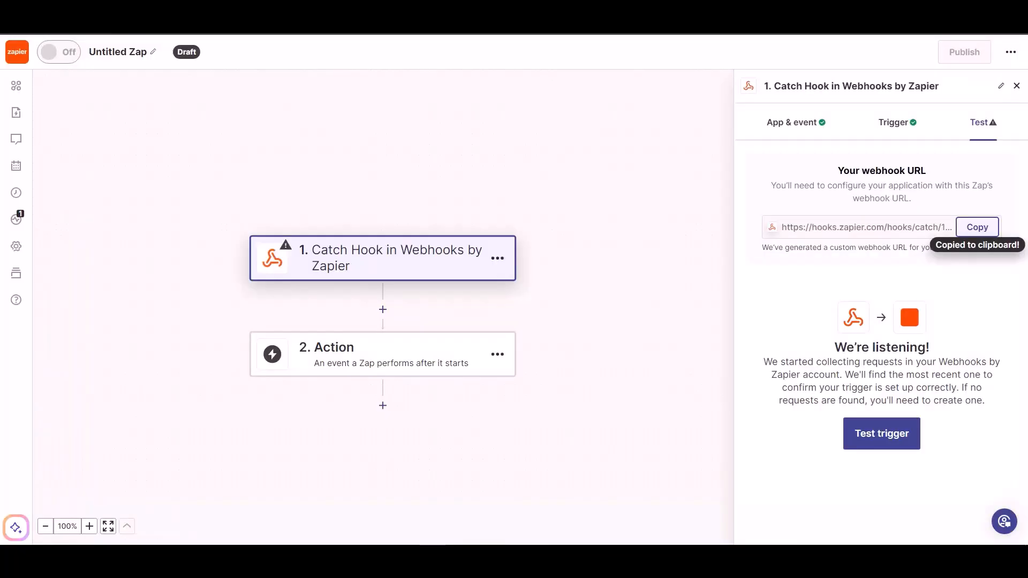
pyautogui.click(870, 436)
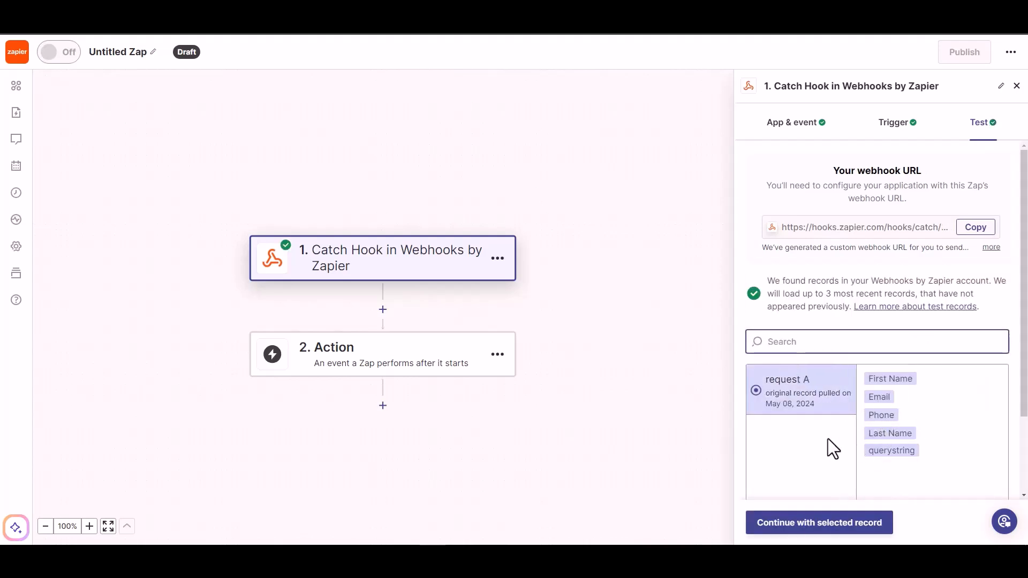
# Step: Continue with request A and pick Woodpecker.co as the action app via a 'wood' search
pyautogui.click(830, 530)
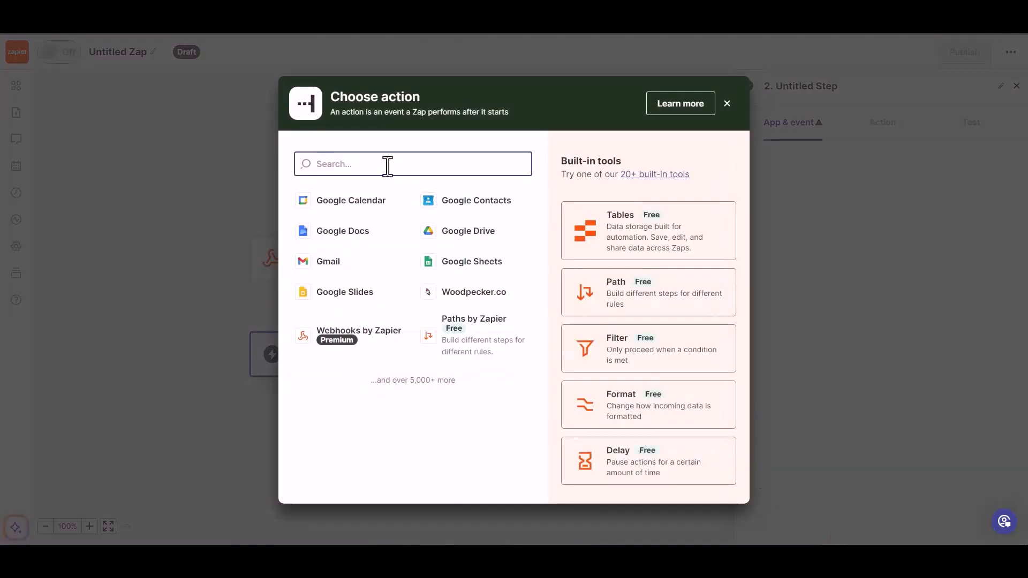
pyautogui.write('wood')
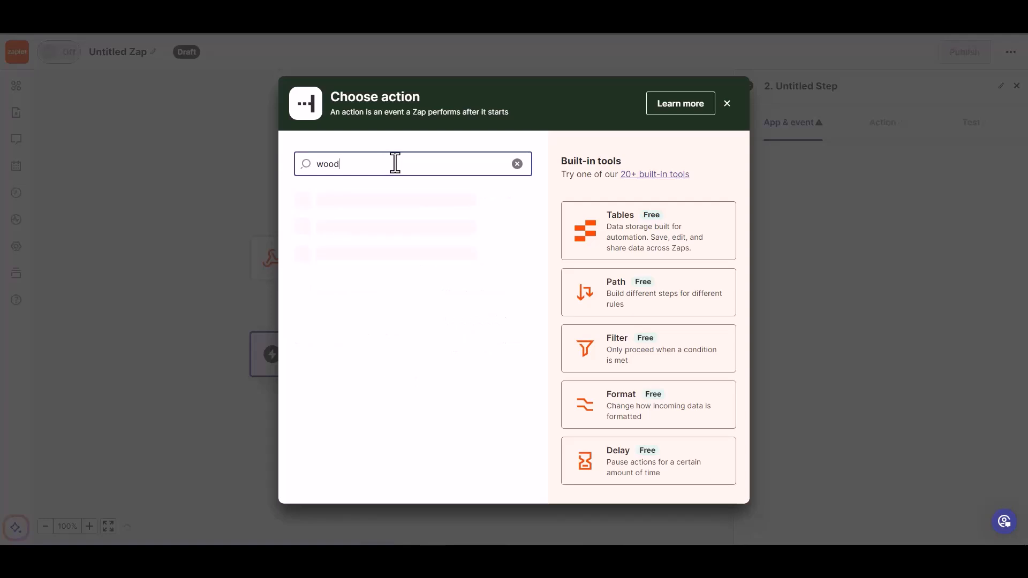
pyautogui.click(372, 203)
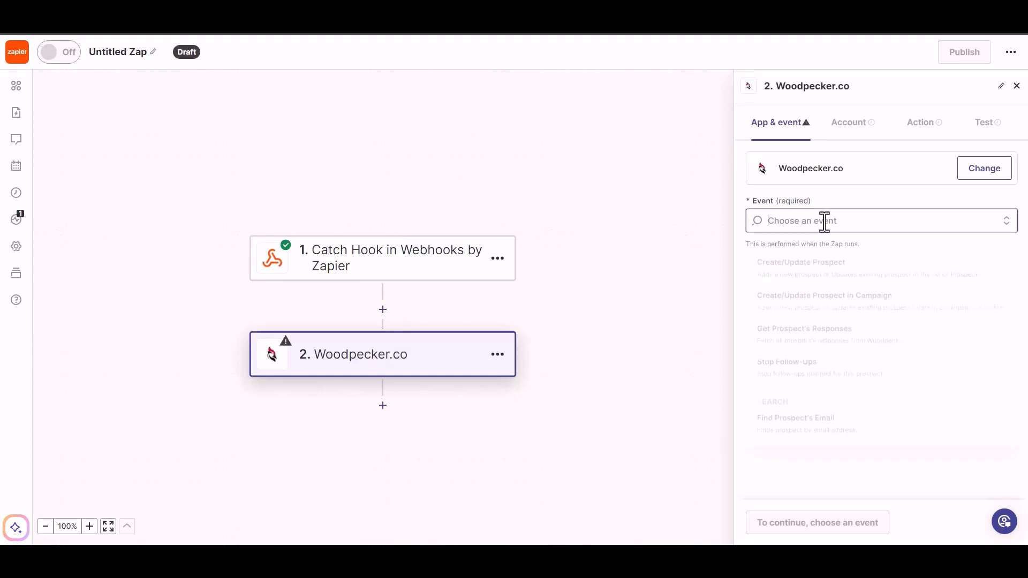
# Step: Set the Woodpecker event to Create/Update Prospect, confirm the account, and map step 1's Email
pyautogui.click(825, 221)
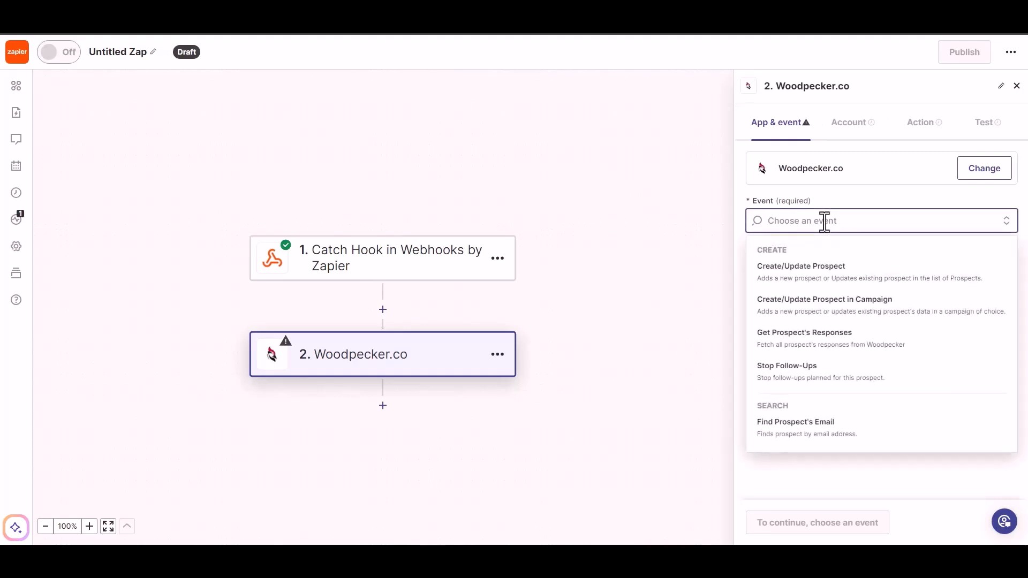
pyautogui.click(825, 276)
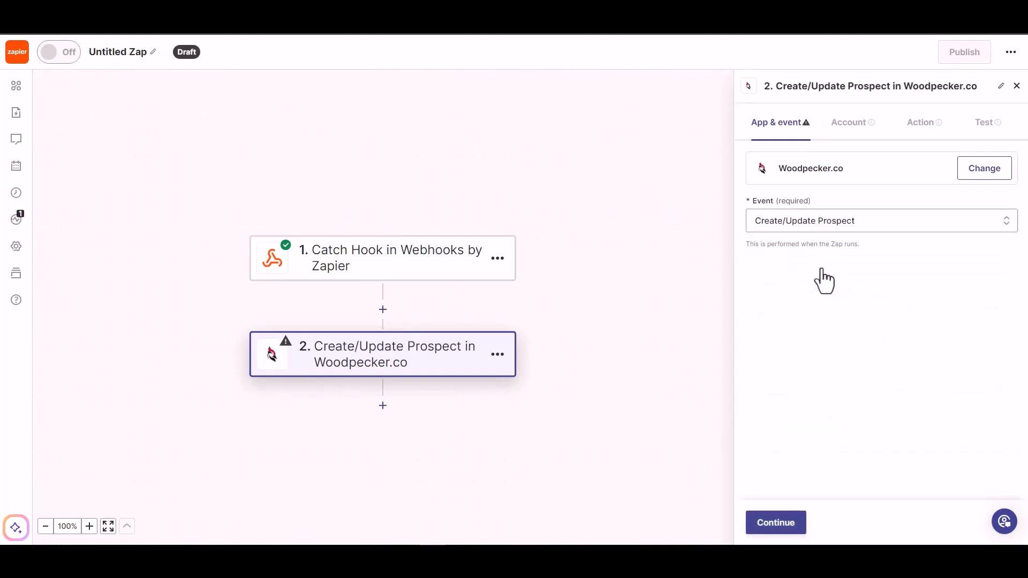
pyautogui.click(771, 524)
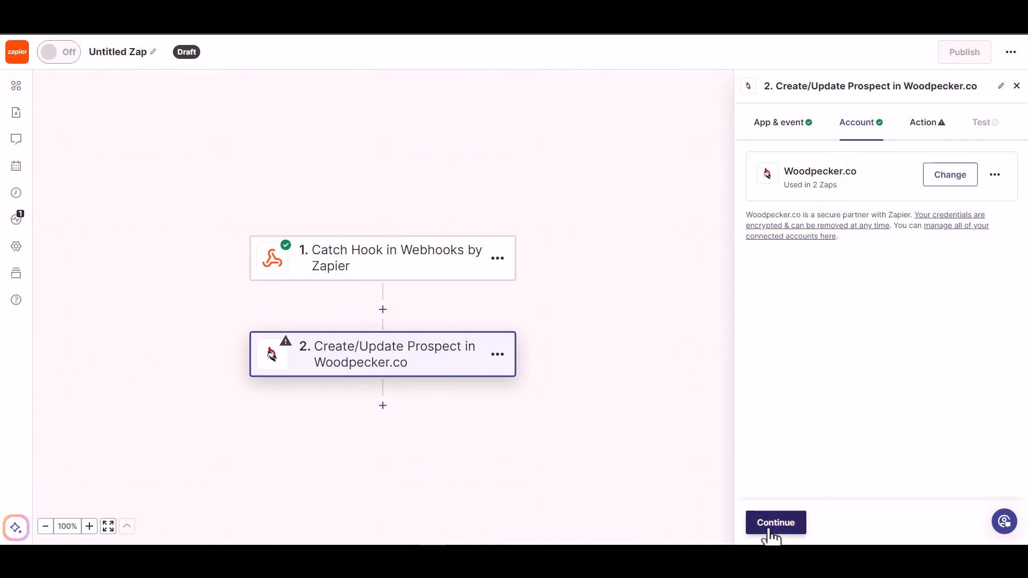
pyautogui.click(773, 525)
pyautogui.click(801, 203)
pyautogui.click(794, 328)
# Step: Set the Prospect's Status to ACTIVE
pyautogui.click(901, 177)
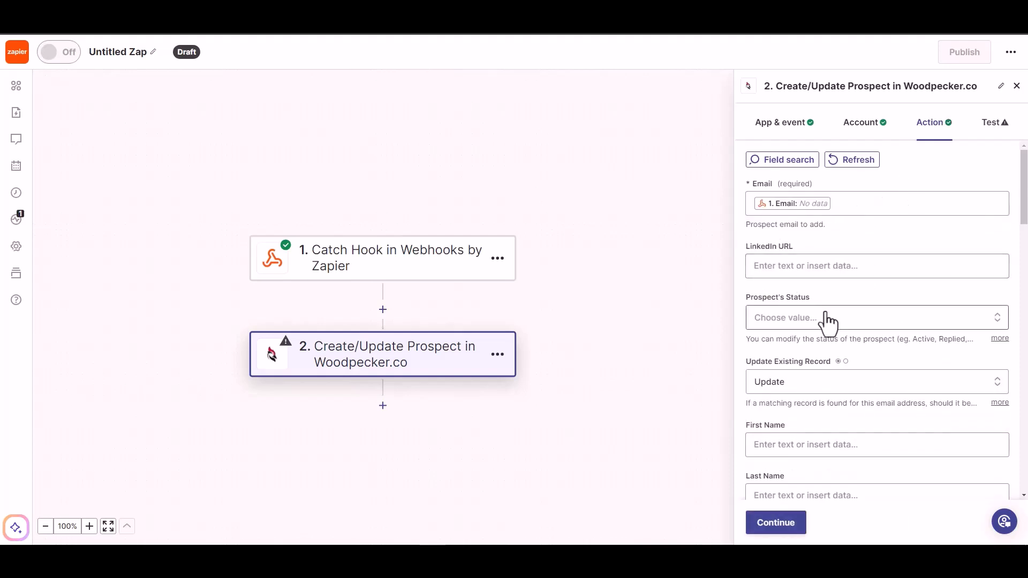
pyautogui.click(810, 323)
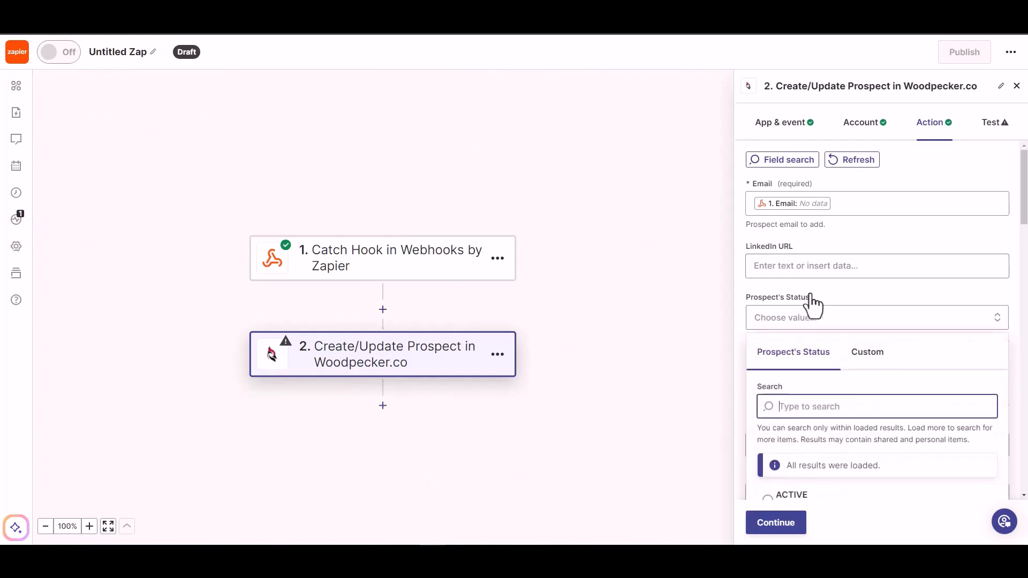
pyautogui.click(825, 266)
pyautogui.click(847, 249)
pyautogui.scroll(-1, 835, 299)
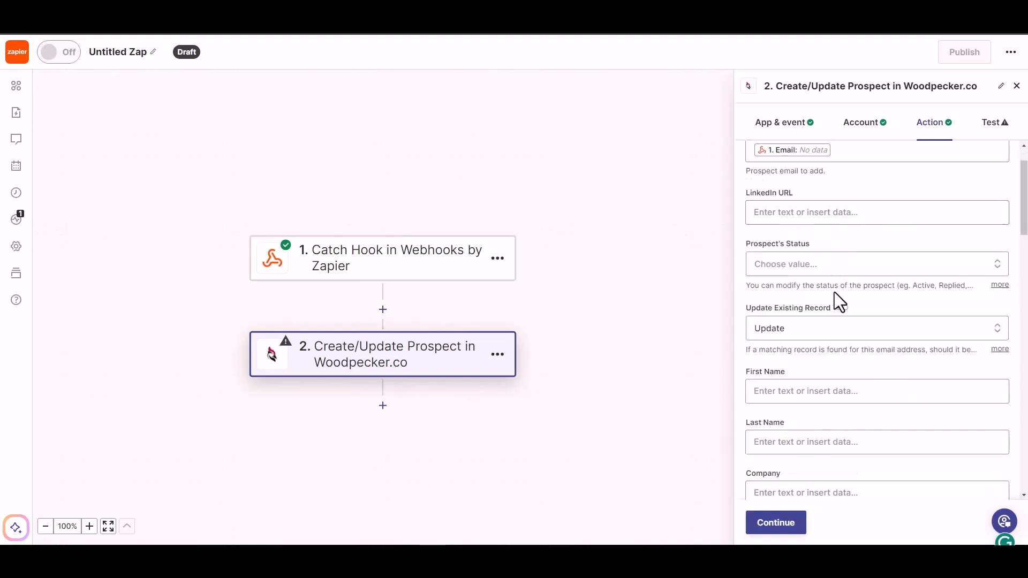
pyautogui.click(854, 264)
pyautogui.click(791, 447)
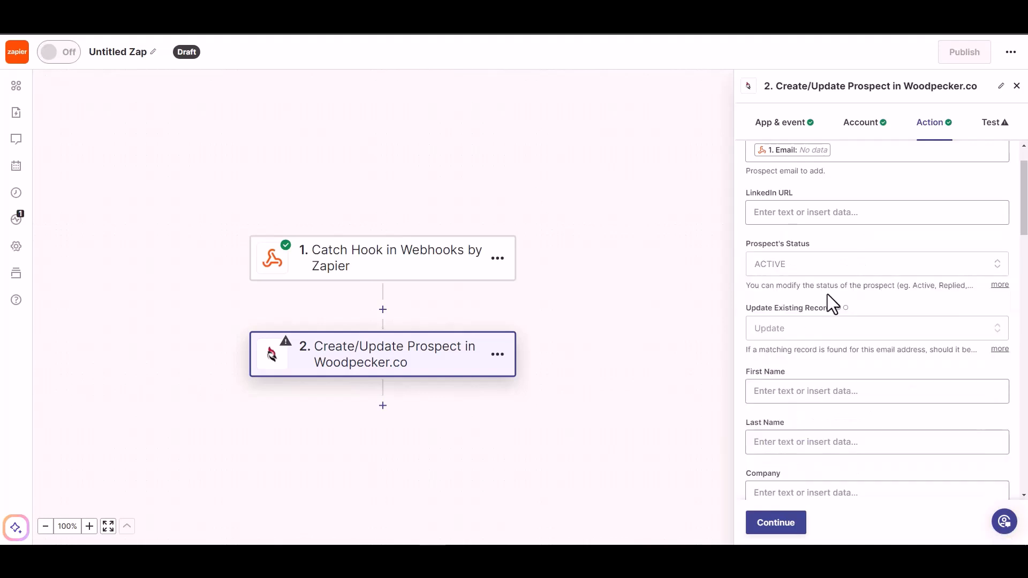
# Step: Map the webhook's First Name and Last Name into the prospect's name fields
pyautogui.scroll(-1, 822, 349)
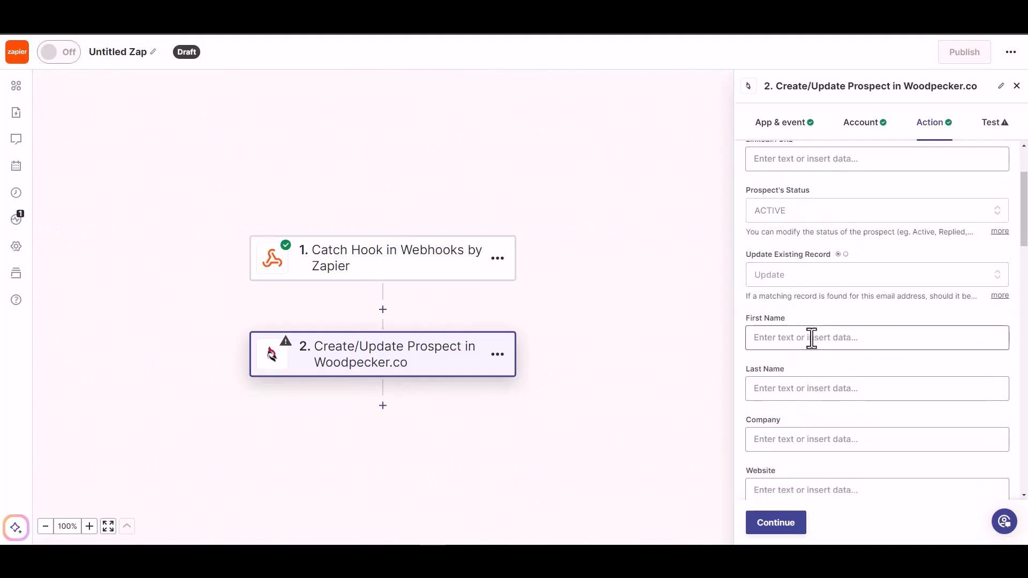
pyautogui.click(811, 338)
pyautogui.click(800, 483)
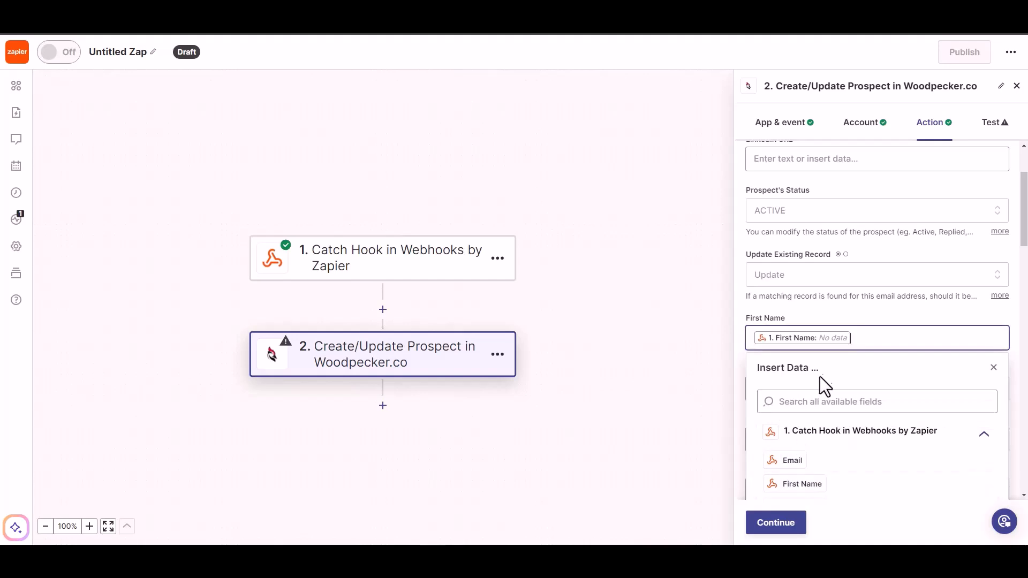
pyautogui.click(860, 307)
pyautogui.scroll(-2, 860, 306)
pyautogui.click(842, 283)
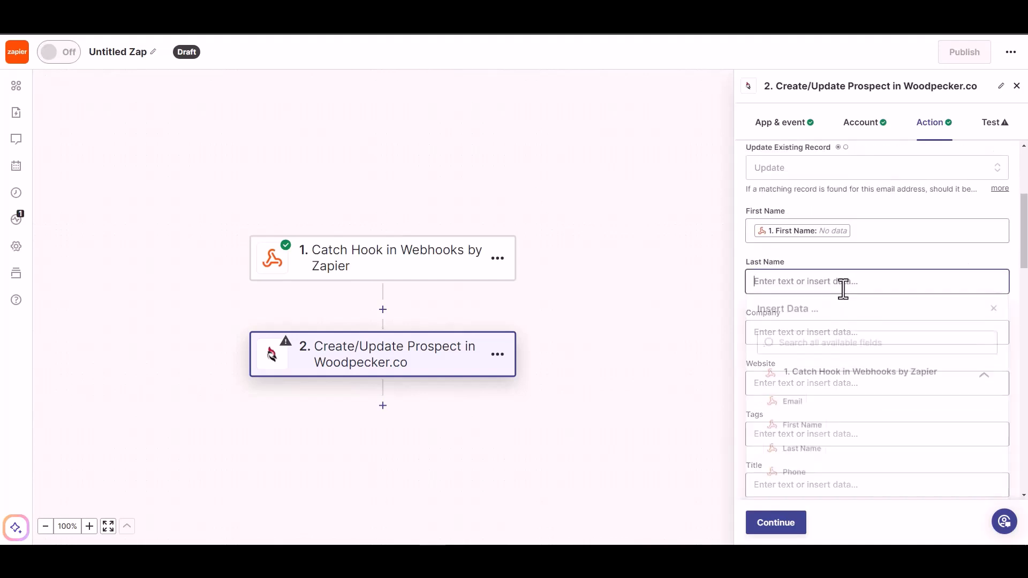
pyautogui.click(795, 452)
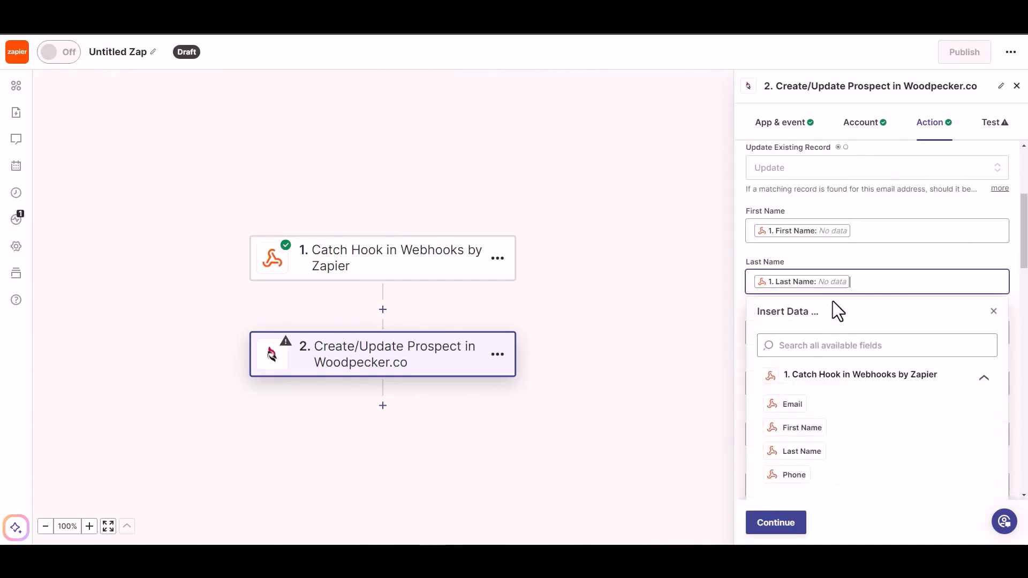
pyautogui.click(856, 263)
# Step: Map the webhook's Phone into the prospect's phone, then skip the action test
pyautogui.scroll(-2, 856, 268)
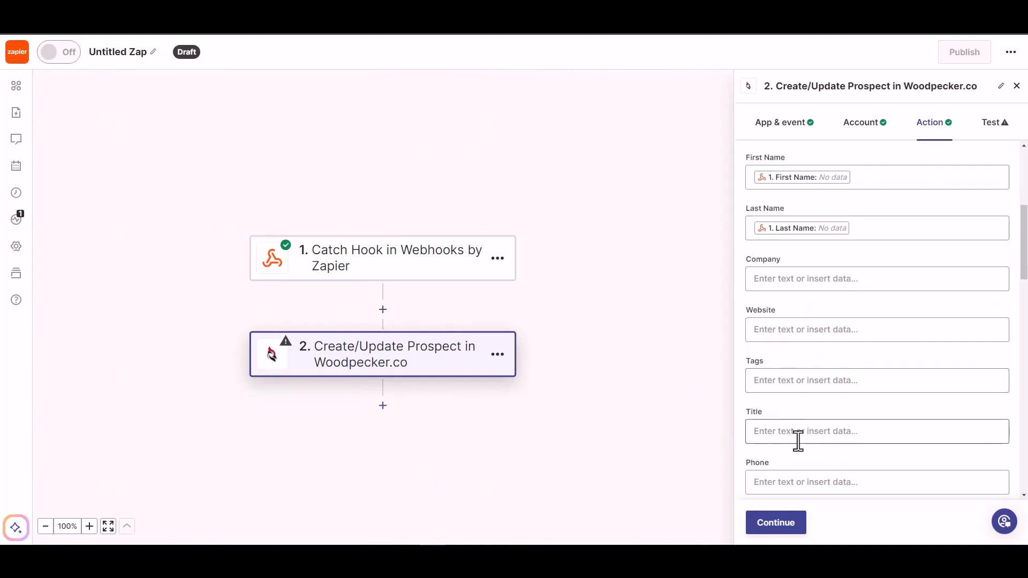
pyautogui.scroll(-1, 797, 440)
pyautogui.click(804, 430)
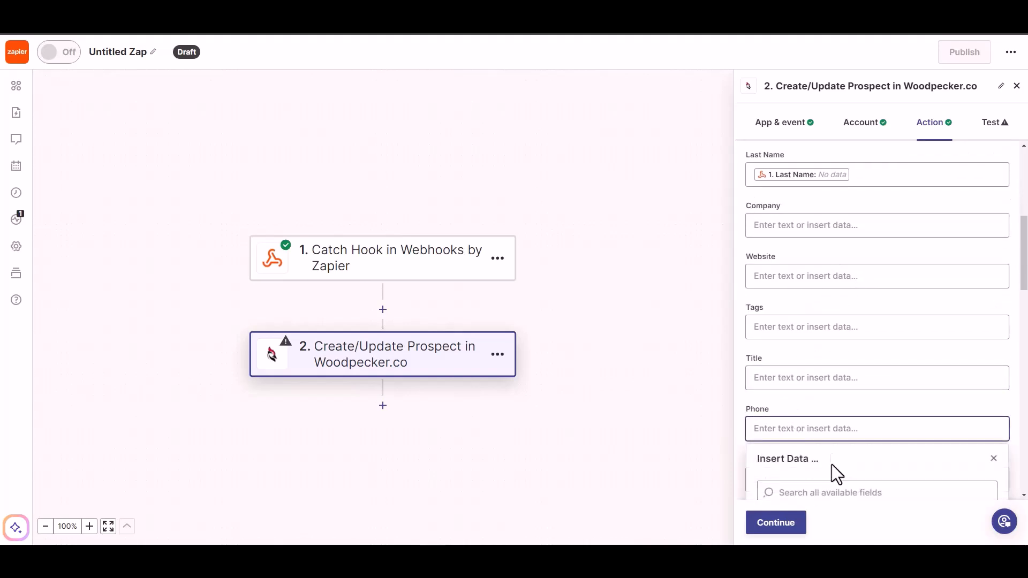
pyautogui.click(798, 464)
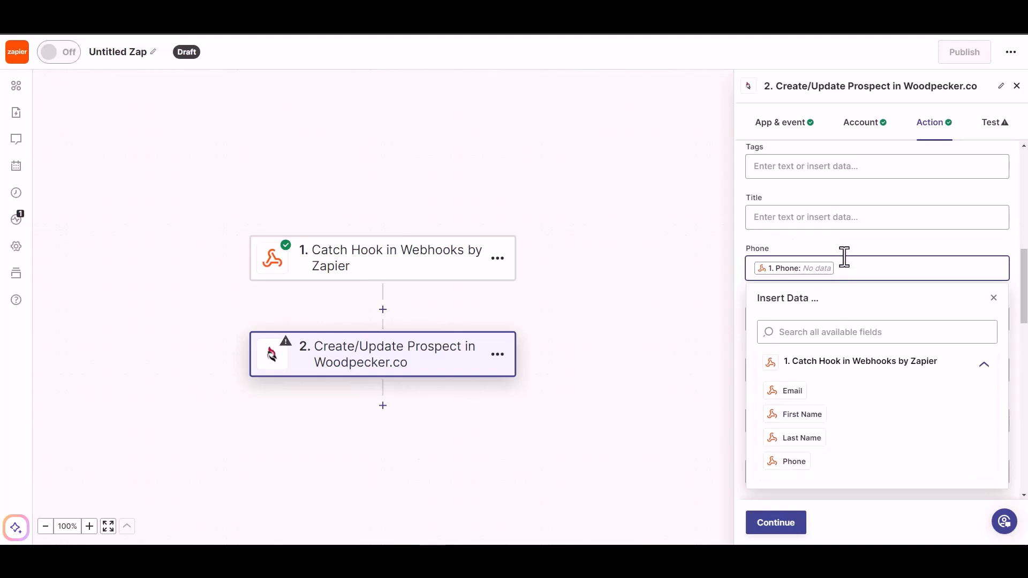
pyautogui.click(843, 242)
pyautogui.scroll(-5, 798, 385)
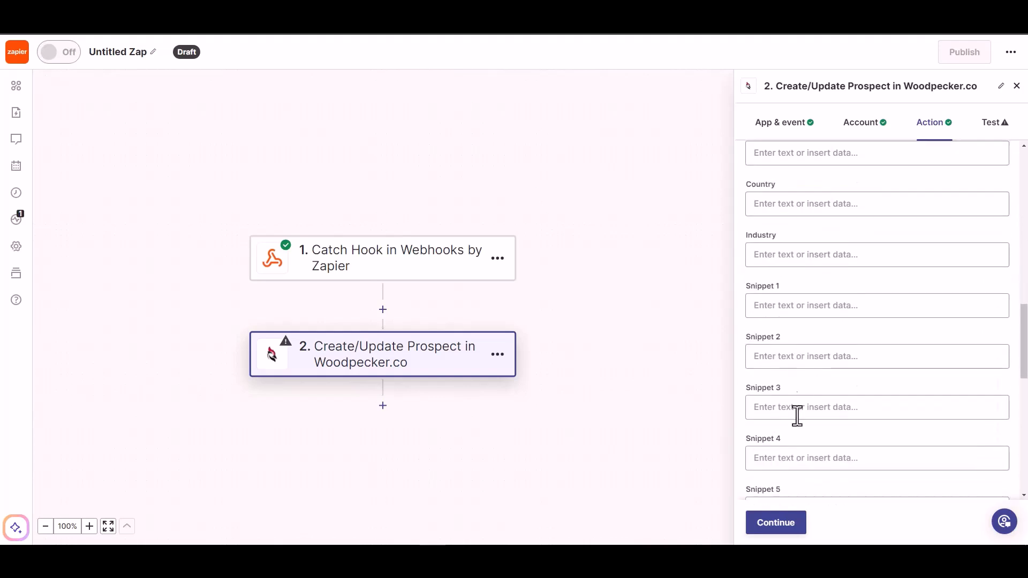
pyautogui.click(774, 527)
pyautogui.click(778, 524)
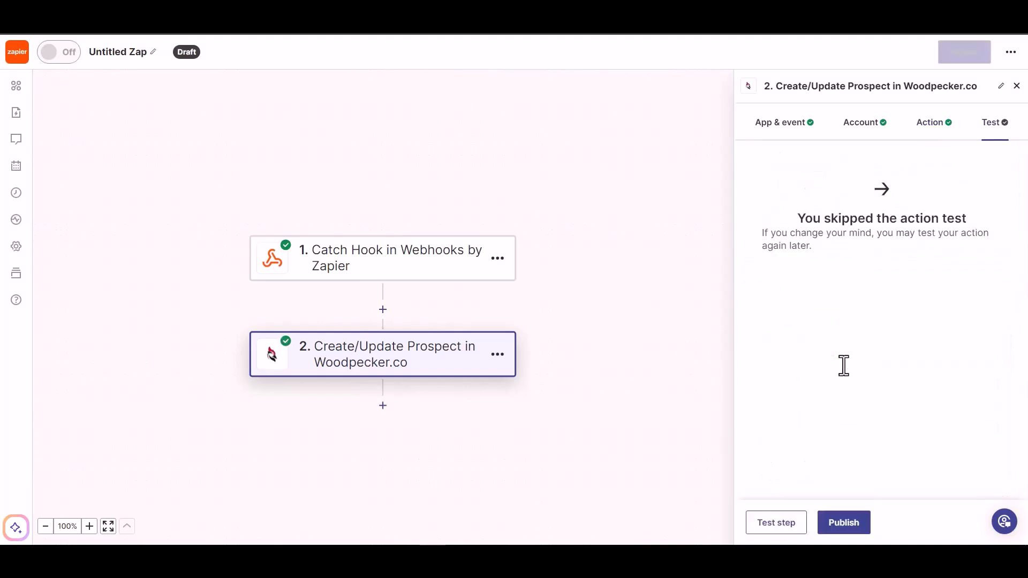
# Step: Publish the Zap and rename it from Untitled Zap to 'Bit Integrations'
pyautogui.click(833, 519)
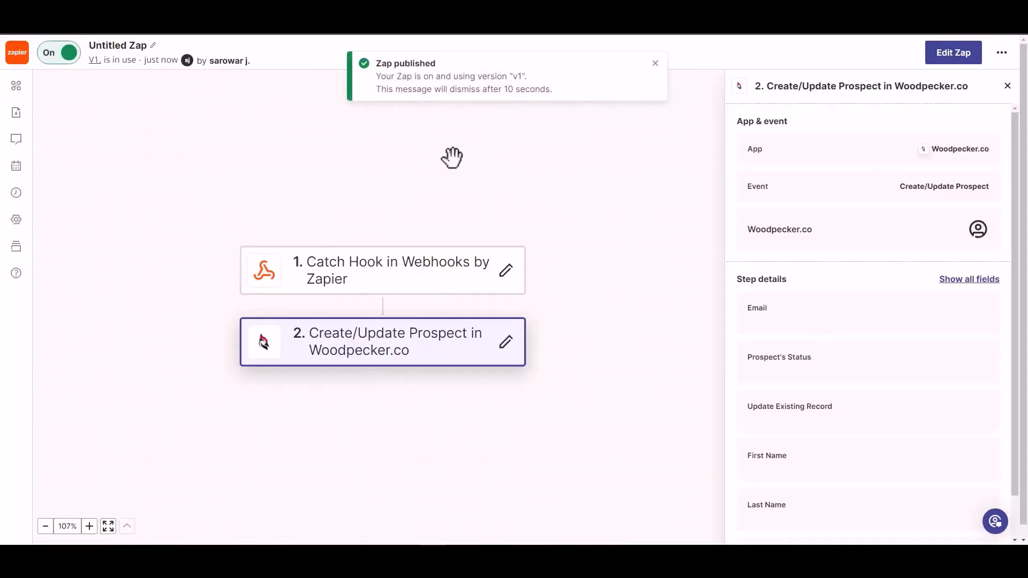
pyautogui.click(126, 44)
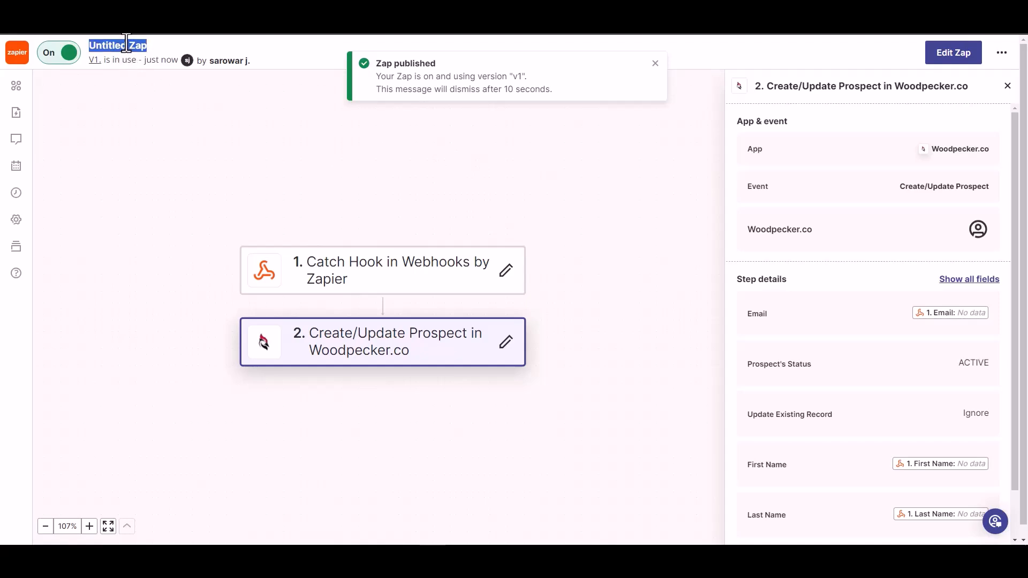
pyautogui.write('Bit Integrations')
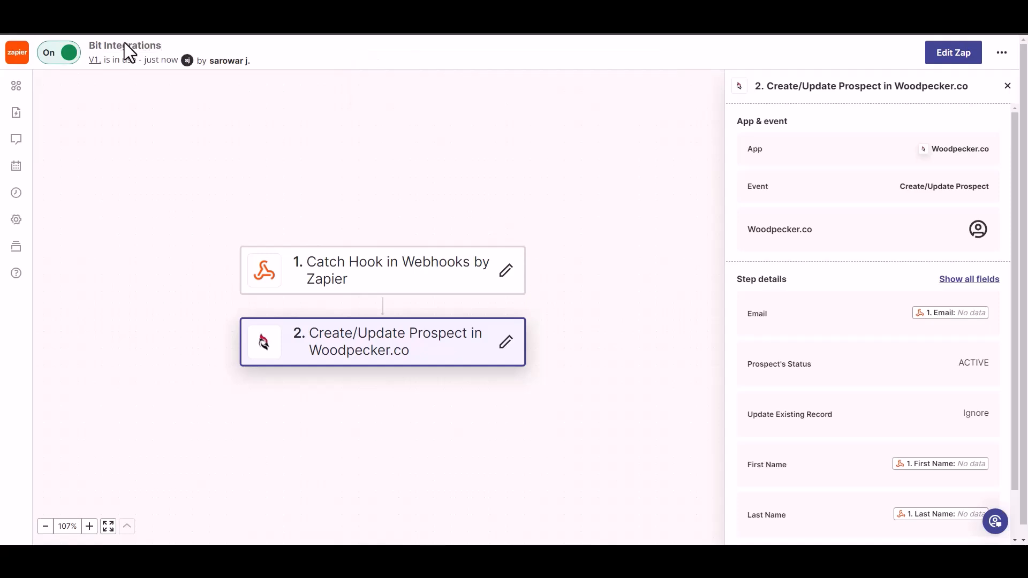
pyautogui.click(183, 103)
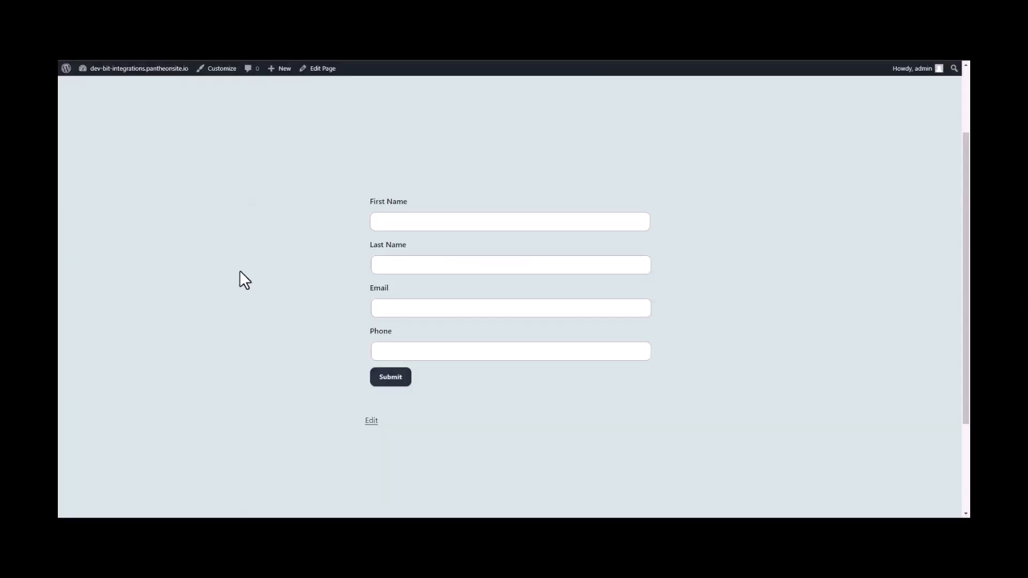
# Step: Submit the weForms contact form with first name Bit, last name Integrations, an email and a phone number
pyautogui.click(469, 222)
pyautogui.write('Bit')
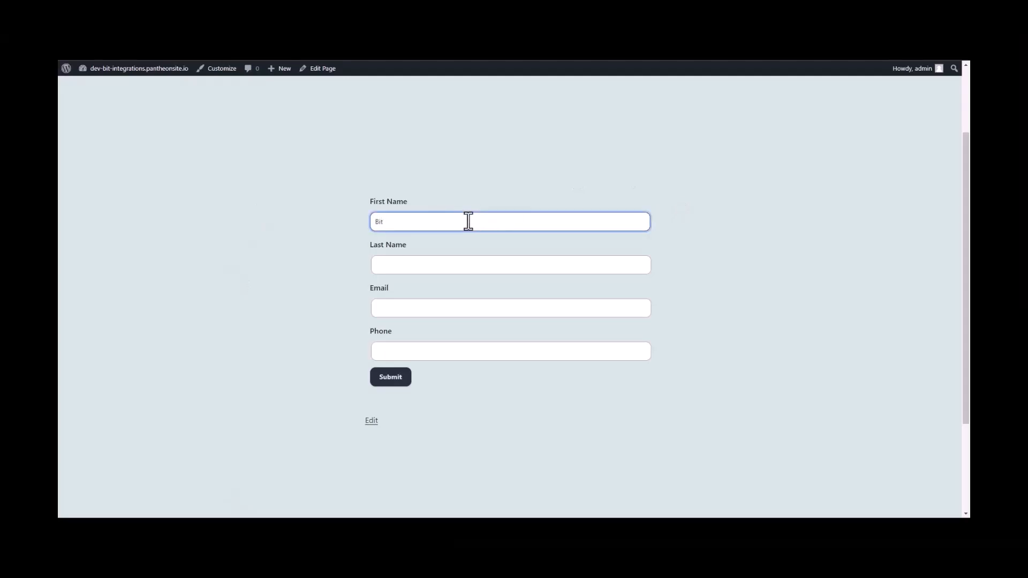
pyautogui.click(434, 261)
pyautogui.write('In')
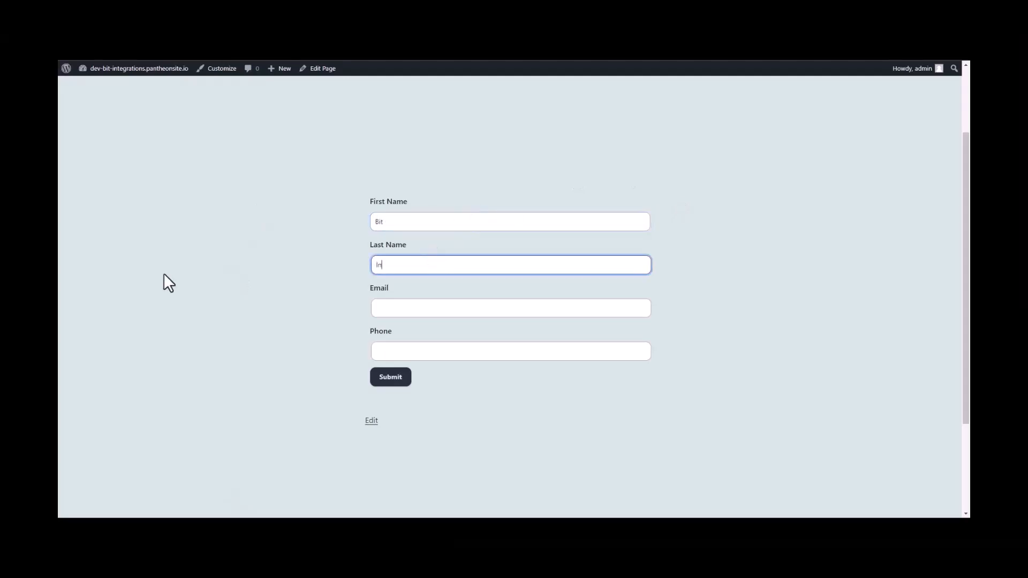
pyautogui.write('tegrations')
pyautogui.press('Tab')
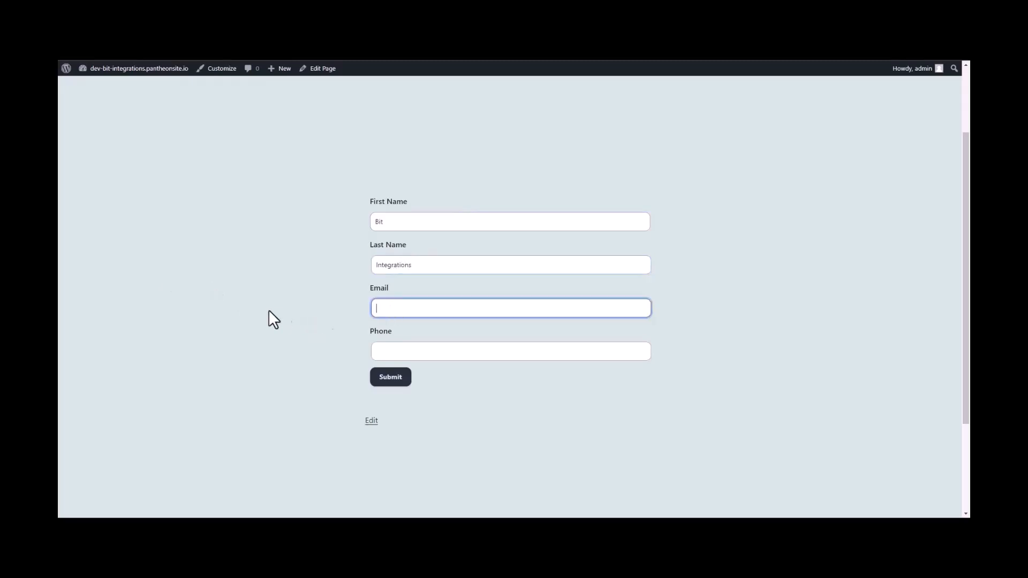
pyautogui.click(372, 351)
pyautogui.write('4445')
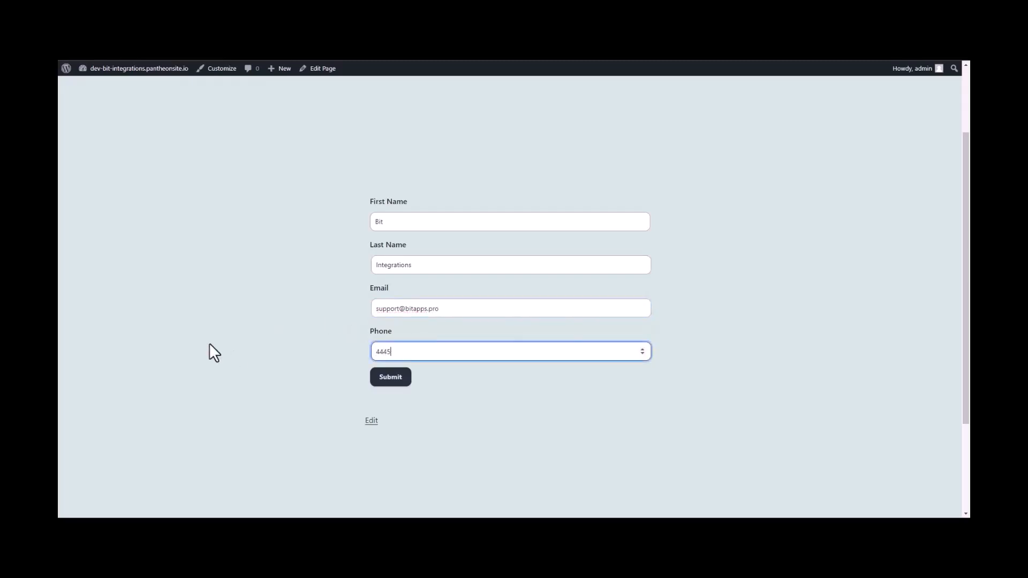
pyautogui.write('55666')
pyautogui.click(391, 379)
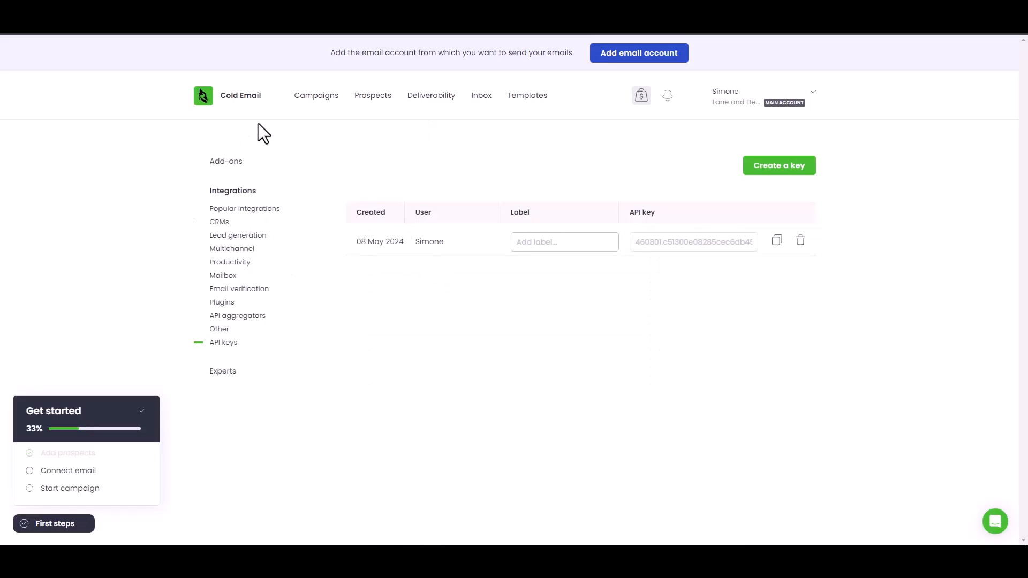
# Step: Open Woodpecker's Prospects list and inspect the new ACTIVE 'Bit Integrations' prospect's email without changing it
pyautogui.click(367, 97)
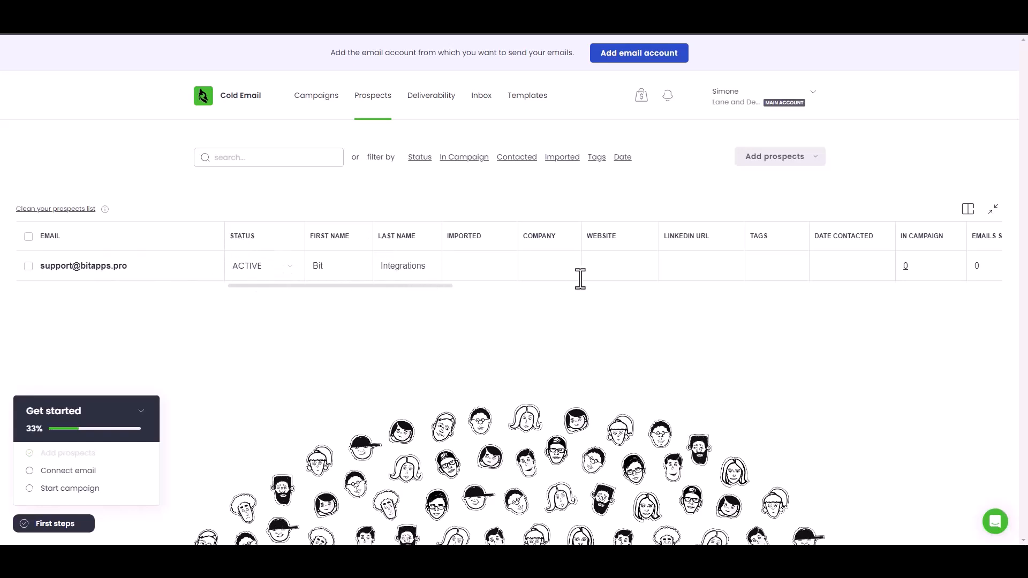
pyautogui.click(94, 271)
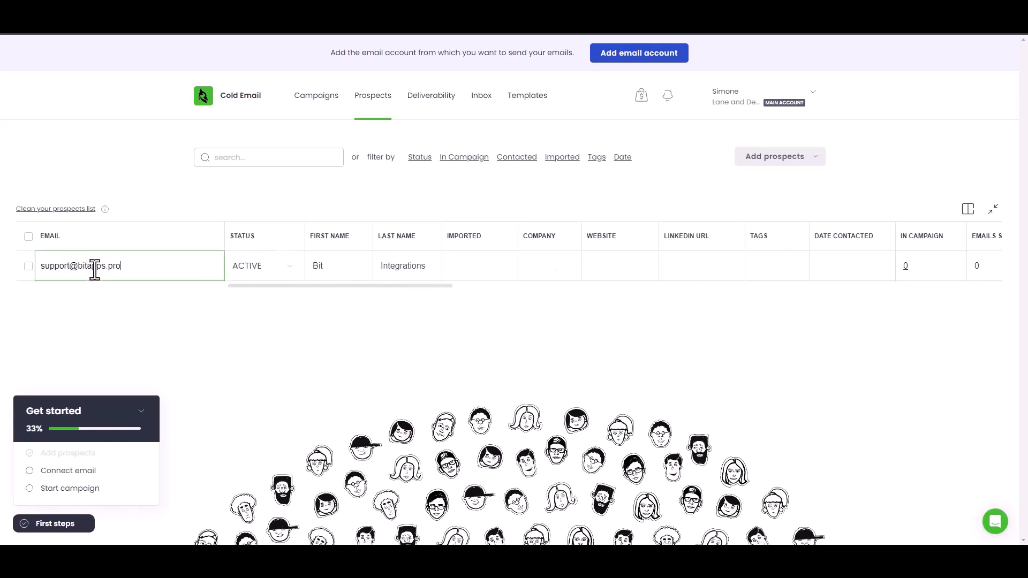
pyautogui.click(153, 329)
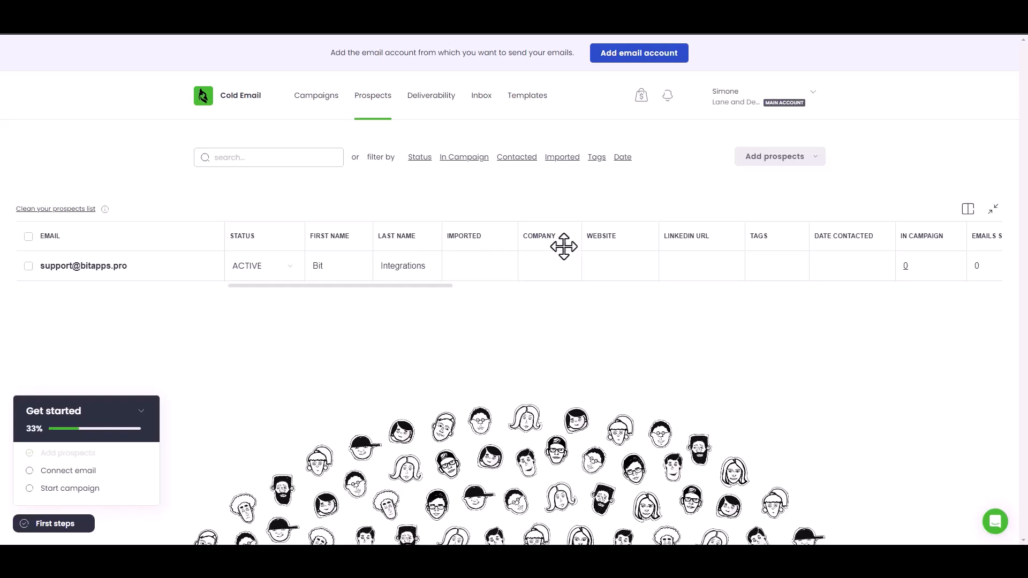